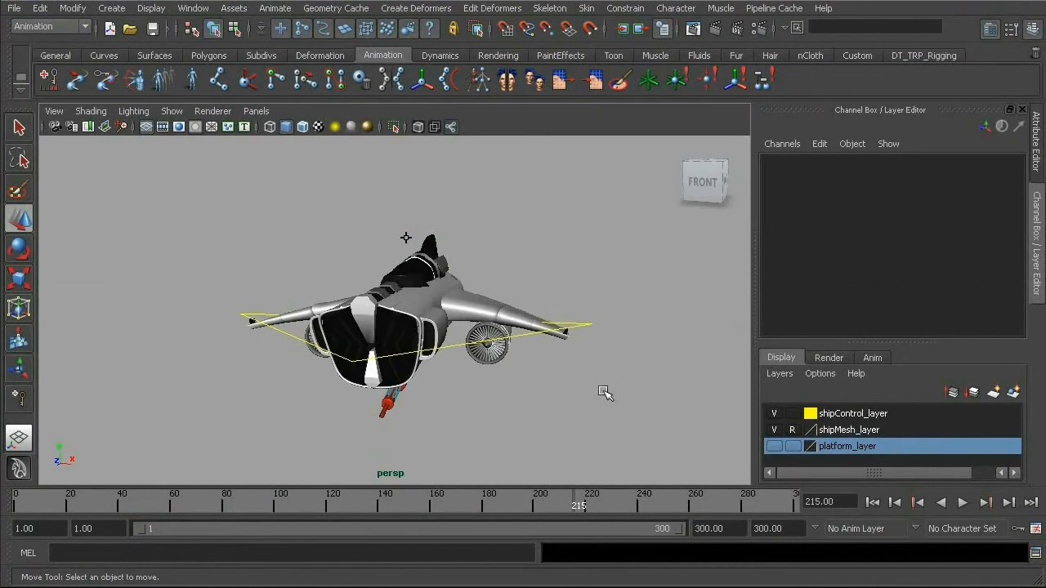
Examine the spaceship from the front, the side and above, both close up and from farther away.
alt+drag(460, 357, 398, 313)
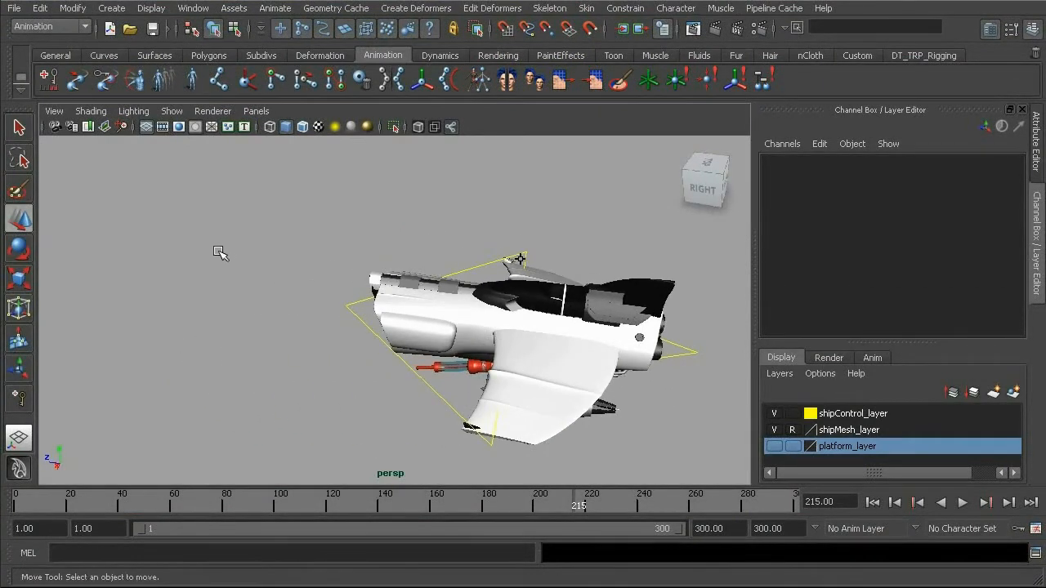
alt+drag(313, 319, 409, 270)
alt+drag(443, 367, 462, 360)
alt+drag(443, 296, 380, 326)
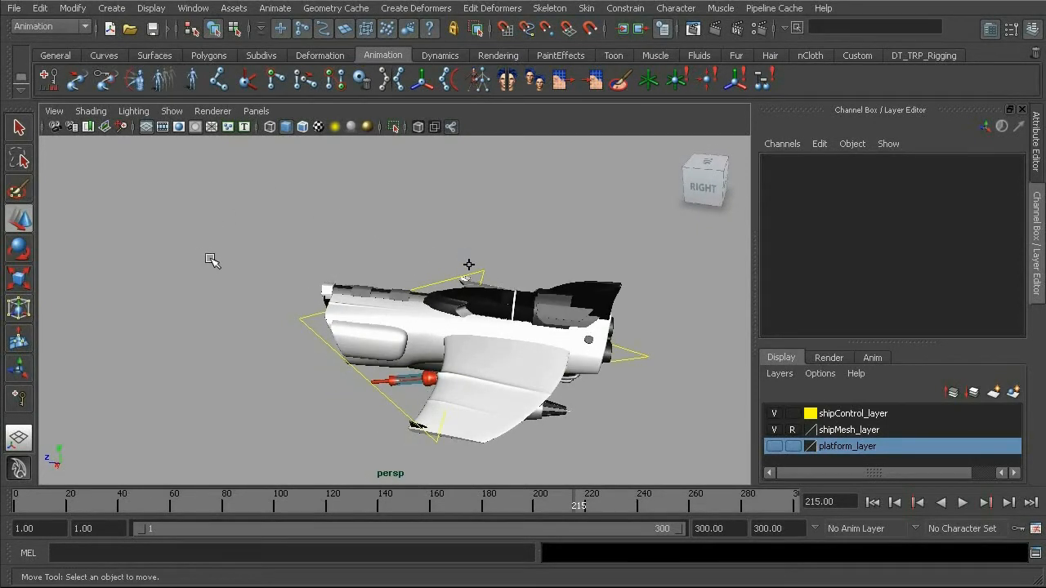
alt+drag(212, 260, 378, 350)
alt+right_drag(377, 349, 309, 317)
alt+middle_drag(308, 317, 343, 290)
alt+right_drag(343, 290, 304, 316)
alt+middle_drag(304, 316, 403, 316)
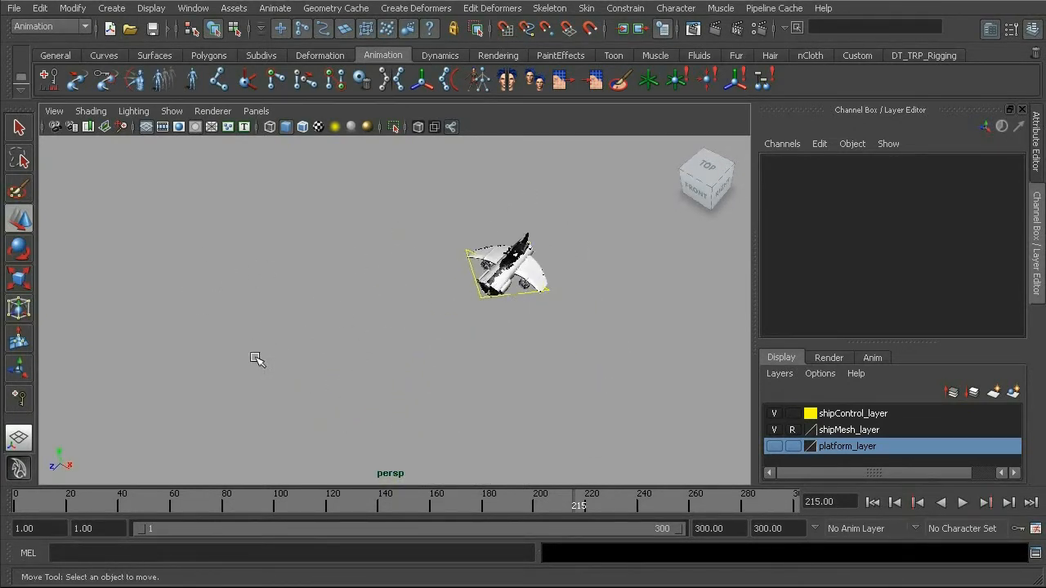
alt+middle_drag(459, 331, 421, 296)
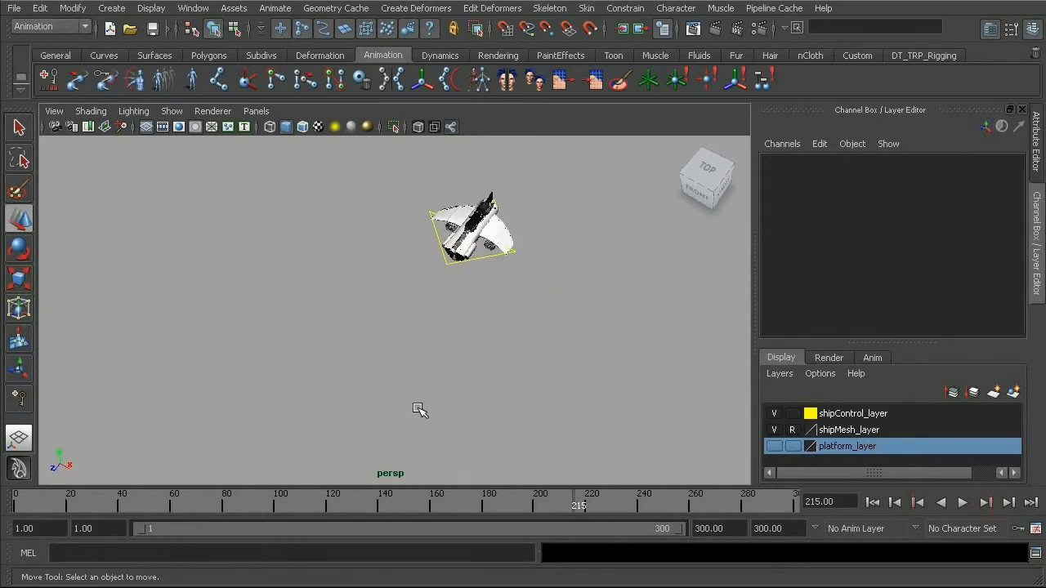
alt+drag(382, 370, 555, 379)
alt+middle_drag(555, 379, 488, 408)
alt+drag(425, 374, 415, 320)
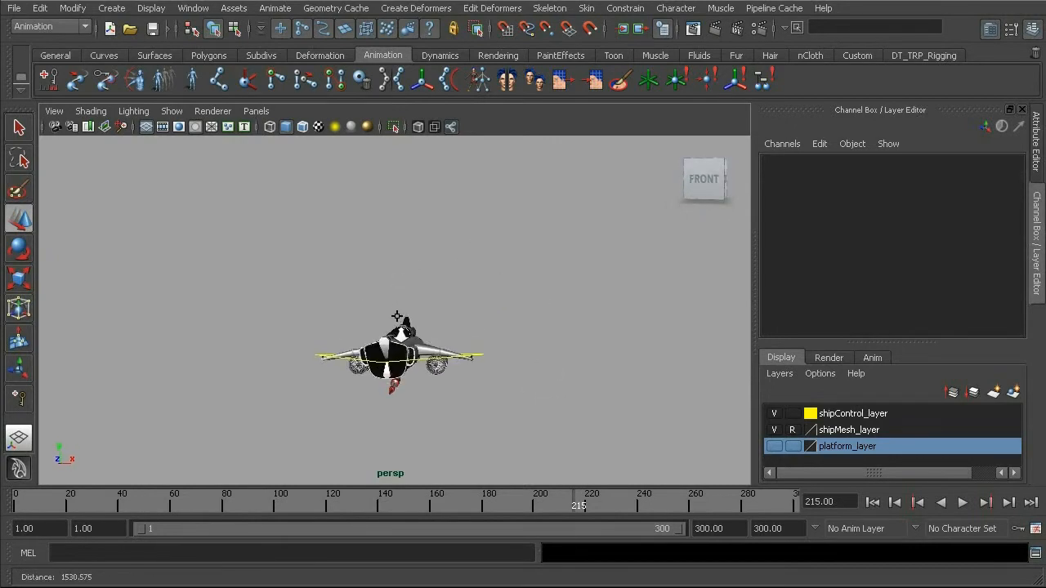
alt+right_drag(434, 340, 584, 420)
alt+middle_drag(584, 420, 547, 393)
alt+drag(343, 299, 284, 331)
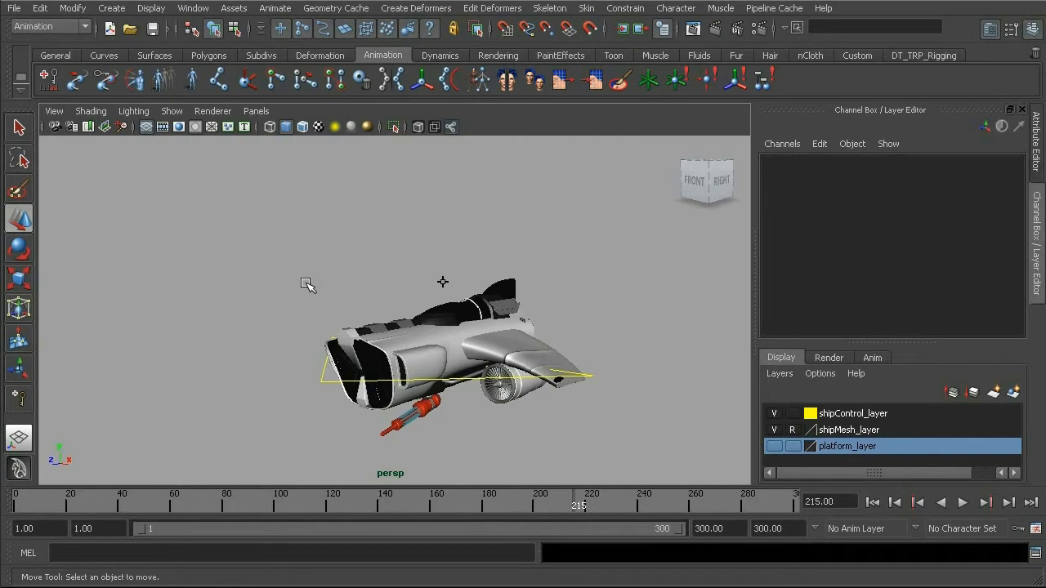
alt+right_drag(303, 283, 337, 368)
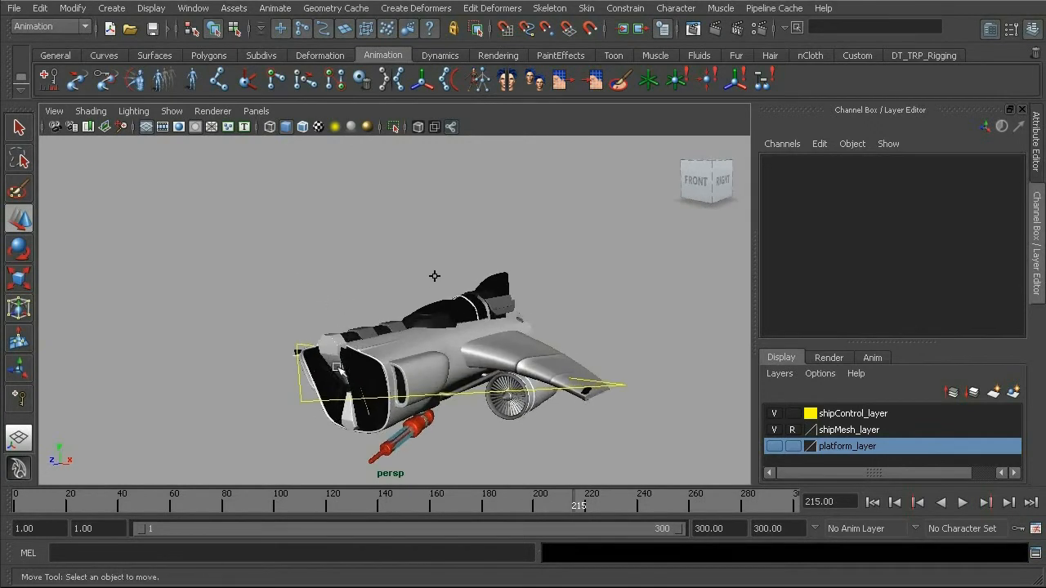
Select the ship's control curve cc_ship01 and play back its hover animation.
click(299, 393)
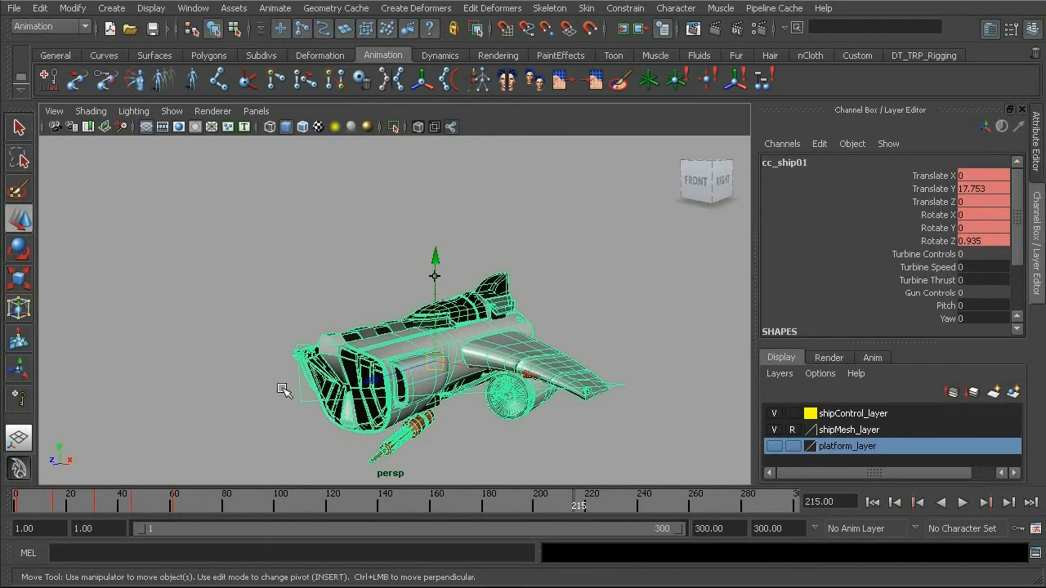
key(alt+v)
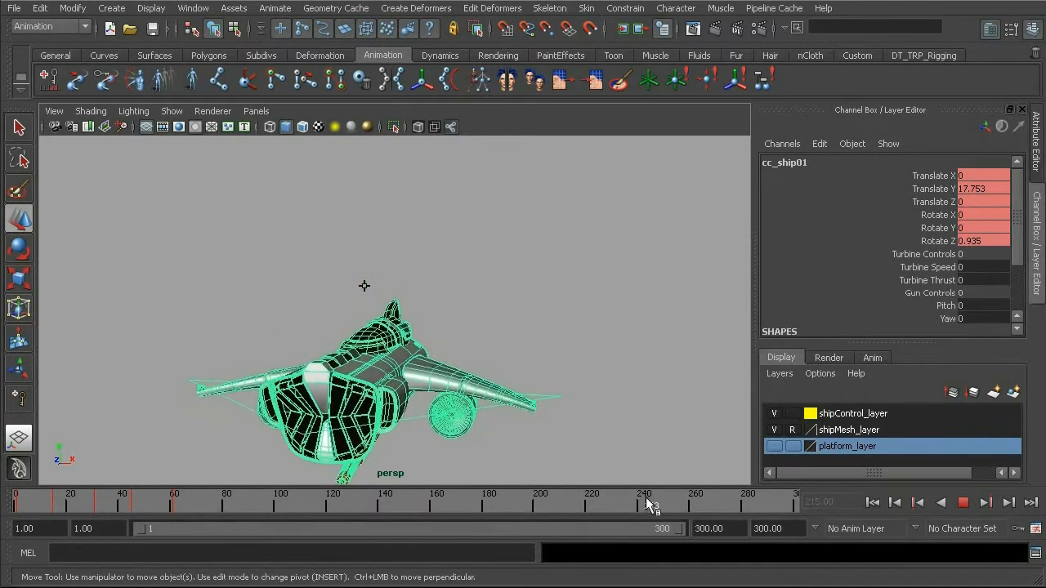
key(alt+v)
alt+drag(378, 357, 345, 314)
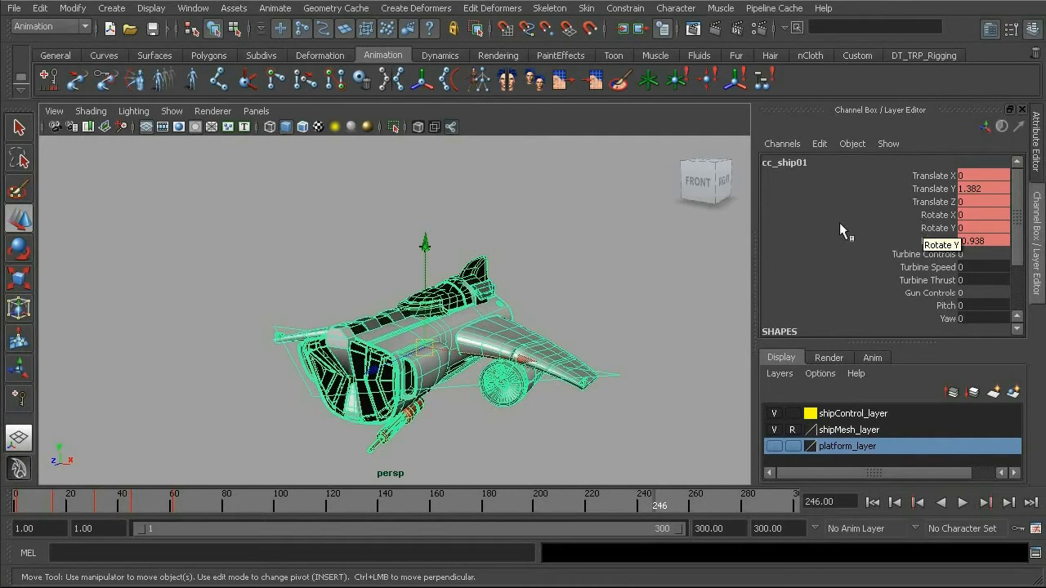
Try moving the ship with the cc_ship01 control, check the ship group's selection handle, and undo the moves.
mouse_move(424, 350)
mouse_down()
mouse_move(407, 331)
mouse_move(460, 332)
mouse_move(377, 338)
mouse_move(421, 334)
mouse_up()
key(ctrl+z)
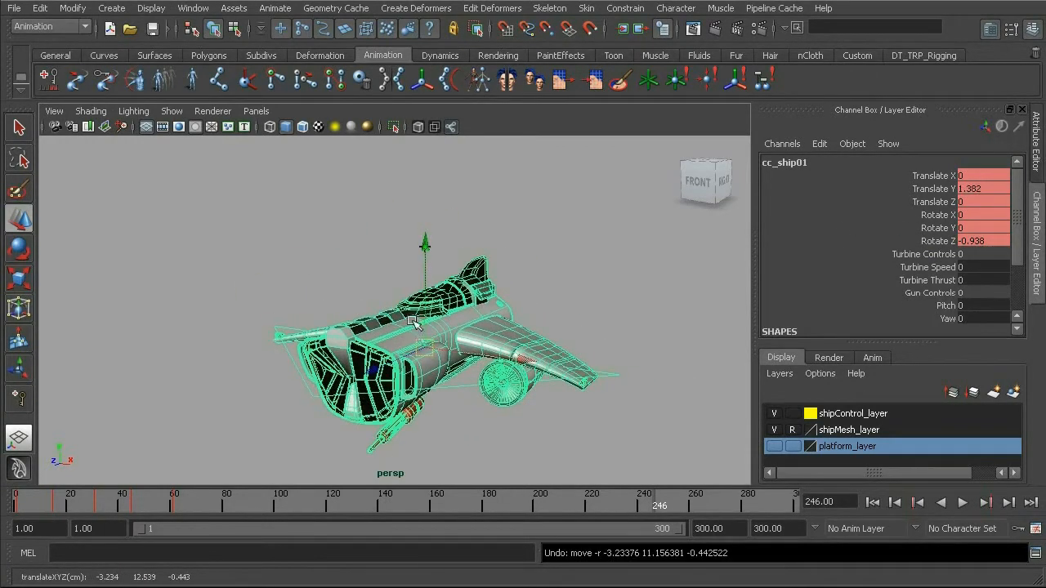
click(389, 224)
drag(414, 222, 431, 259)
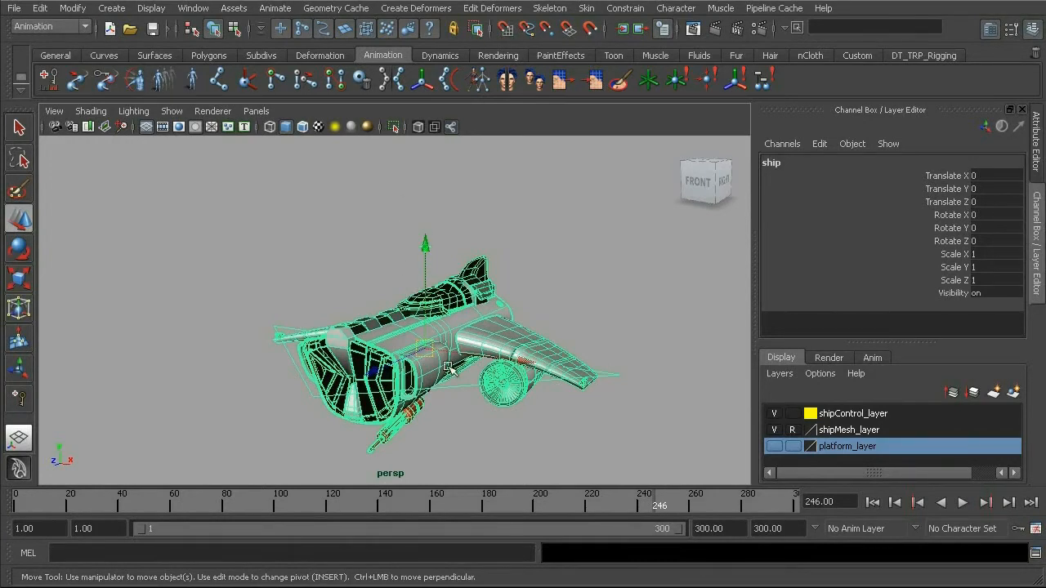
click(455, 388)
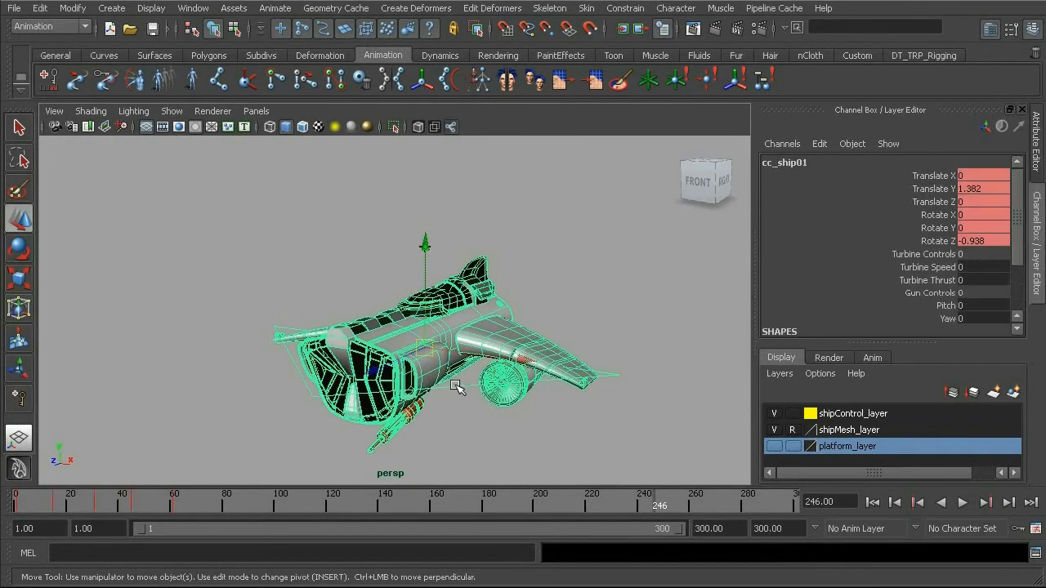
mouse_move(424, 349)
mouse_down()
mouse_move(445, 360)
mouse_move(523, 335)
mouse_move(490, 327)
mouse_move(425, 358)
mouse_up()
key(ctrl+z)
key(ctrl+z)
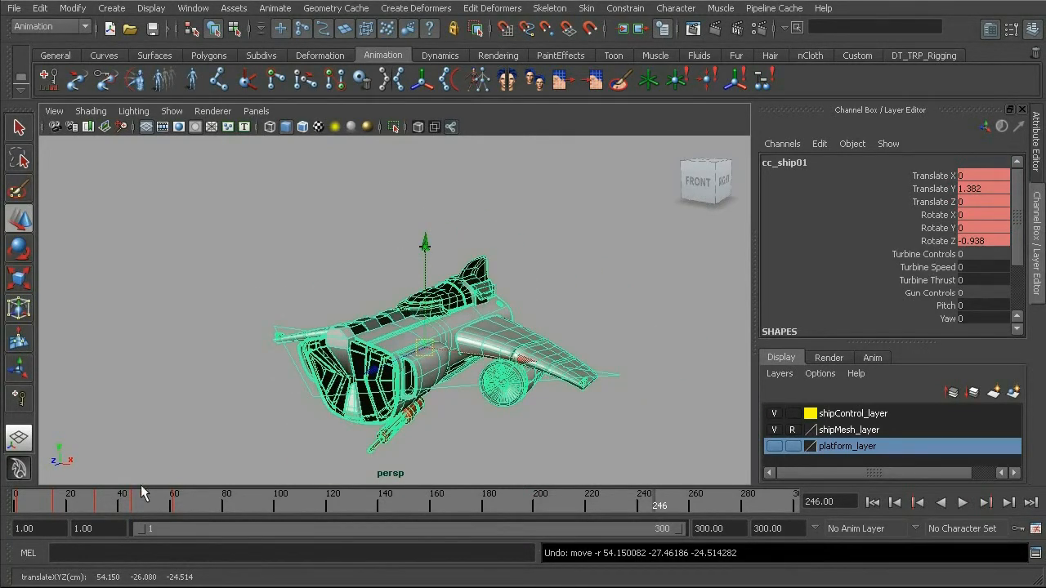
Scrub through the timeline to review the keyed translation and rotation of the ship control from the front.
drag(32, 502, 276, 502)
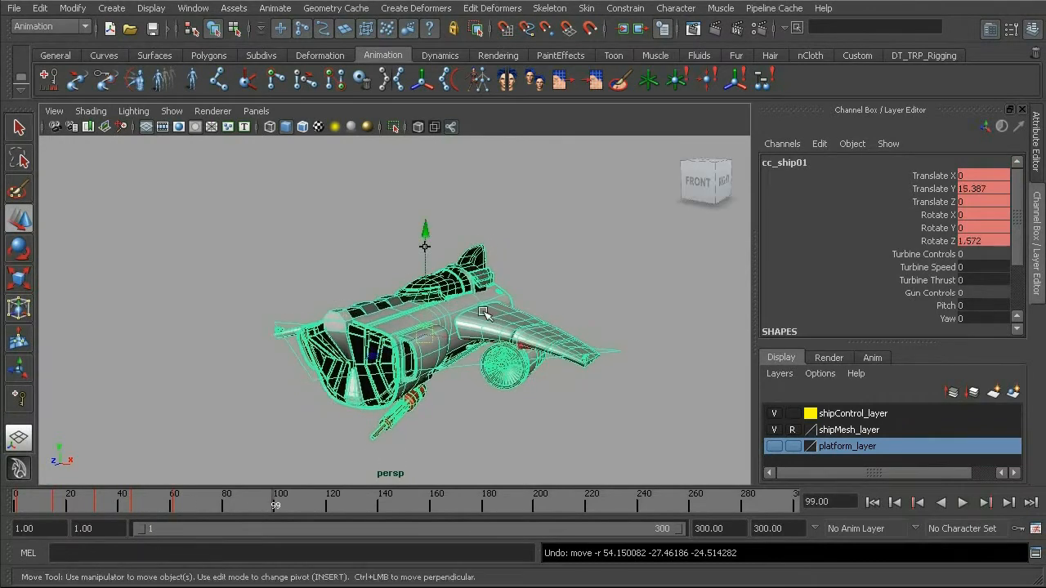
alt+drag(399, 360, 470, 370)
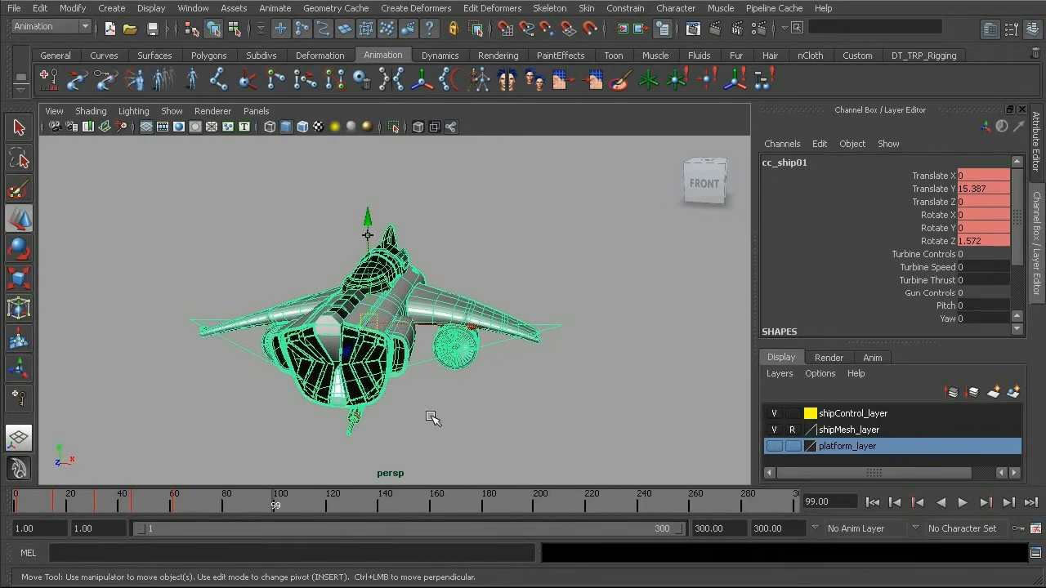
drag(252, 500, 63, 499)
alt+drag(464, 363, 441, 360)
alt+middle_drag(376, 335, 374, 326)
alt+right_drag(375, 326, 428, 327)
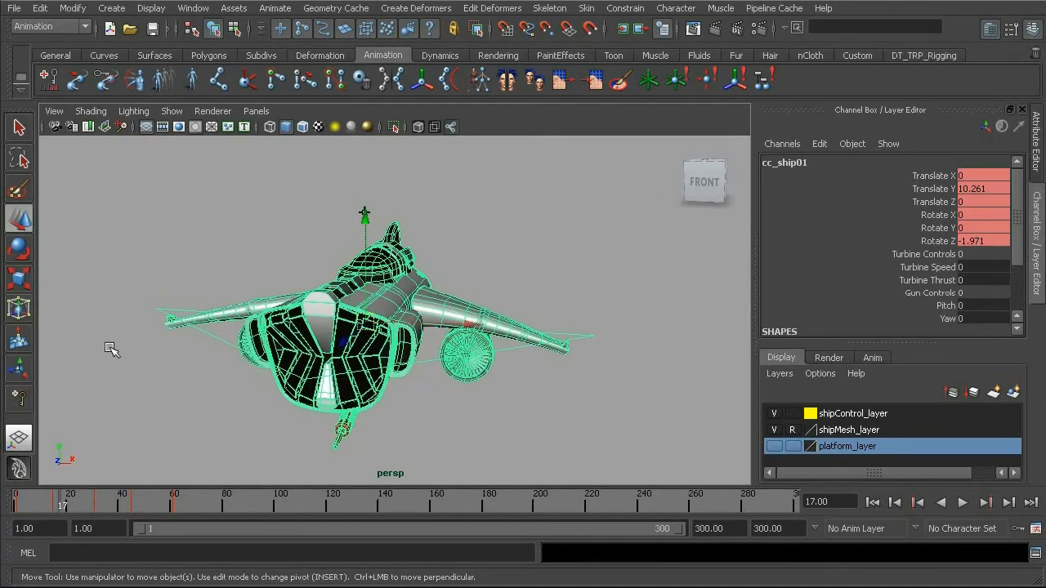
Select the timeline range from frame 10 to 69 and delete the cc_ship01 keyframes in it.
mouse_move(47, 494)
shift+mouse_down()
mouse_move(171, 513)
mouse_move(182, 502)
mouse_move(229, 502)
mouse_move(41, 507)
shift+mouse_up()
key(alt+v)
key(alt+v)
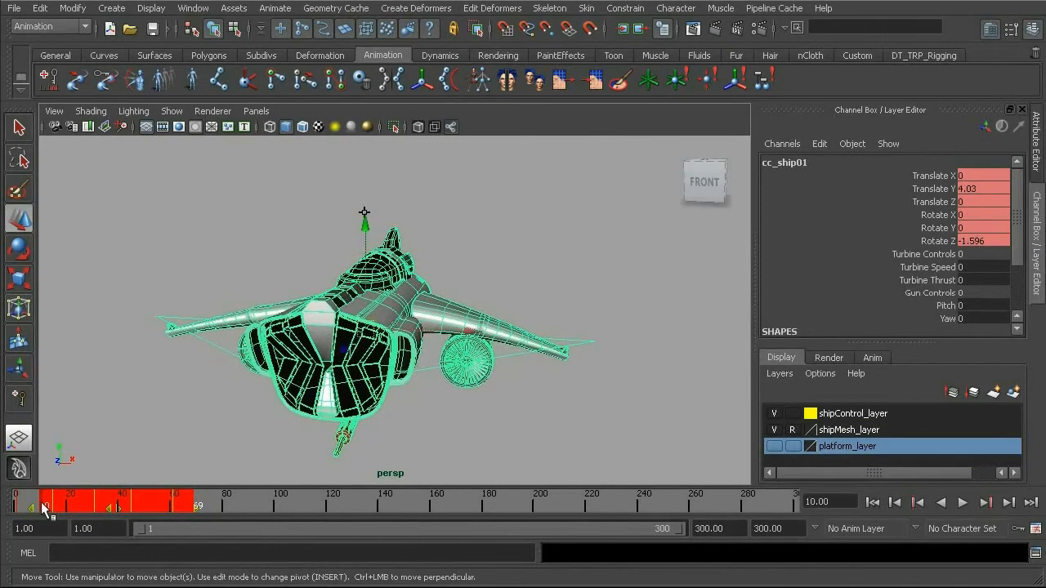
right_click(85, 502)
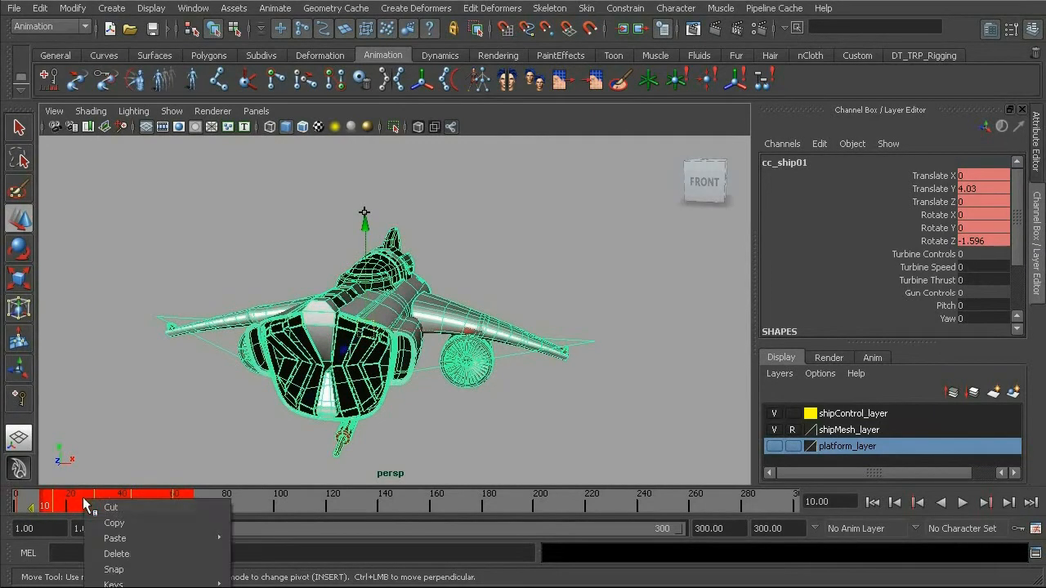
click(130, 555)
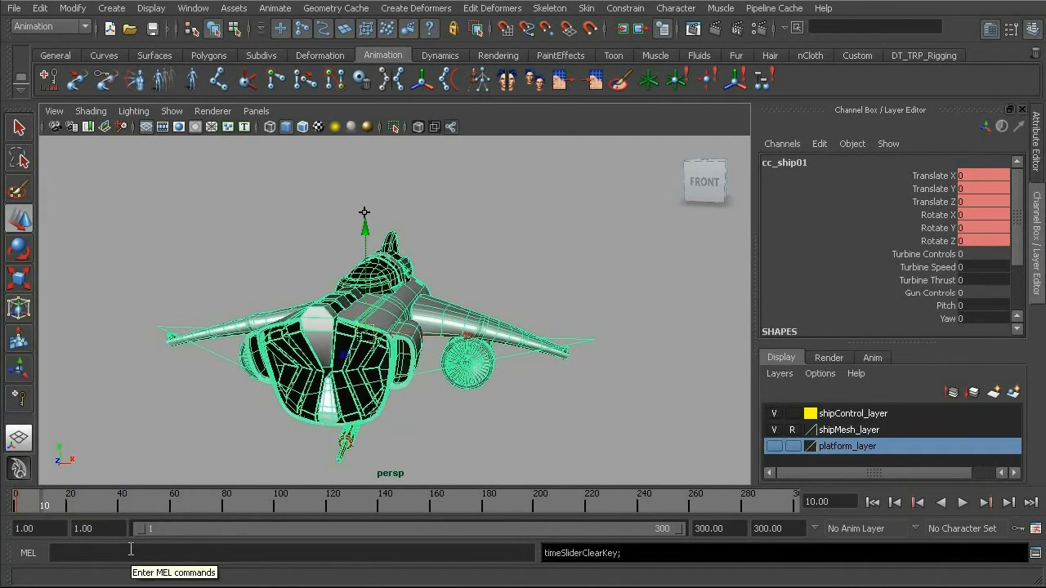
Go to frame 1 and delete the remaining cc_ship01 keyframe there.
key(alt+v)
key(alt+v)
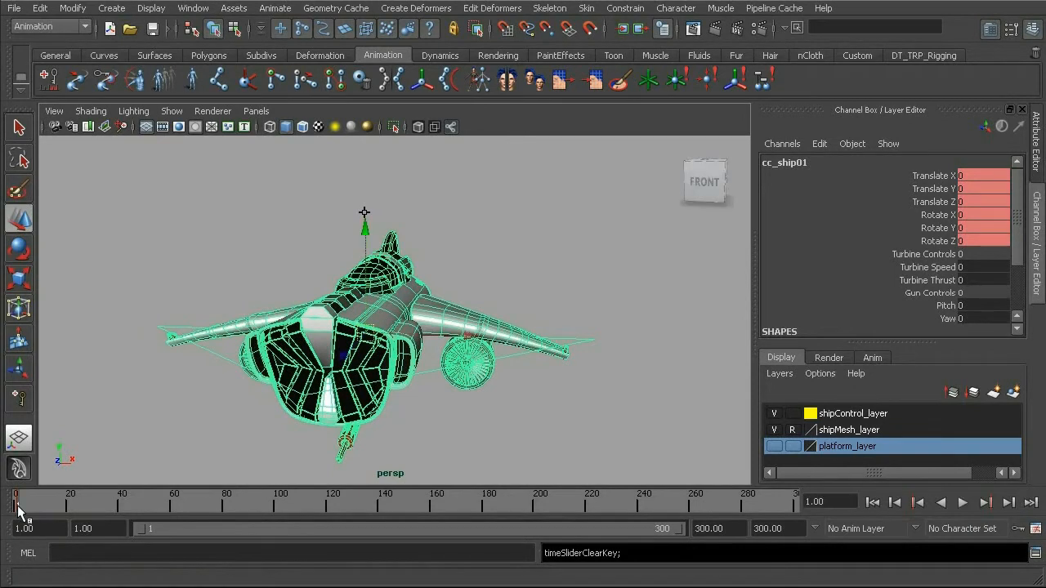
right_click(18, 510)
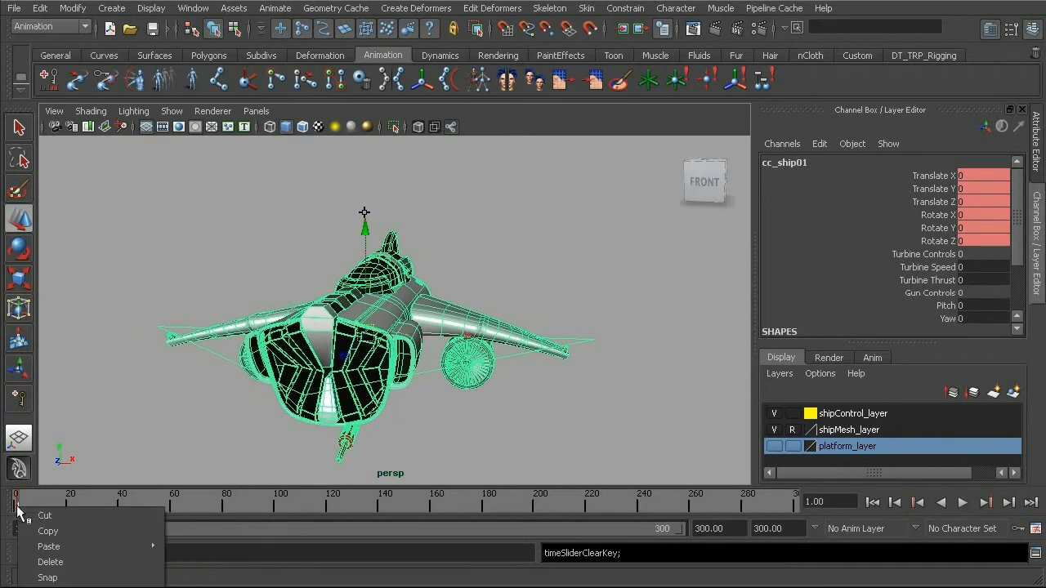
click(50, 562)
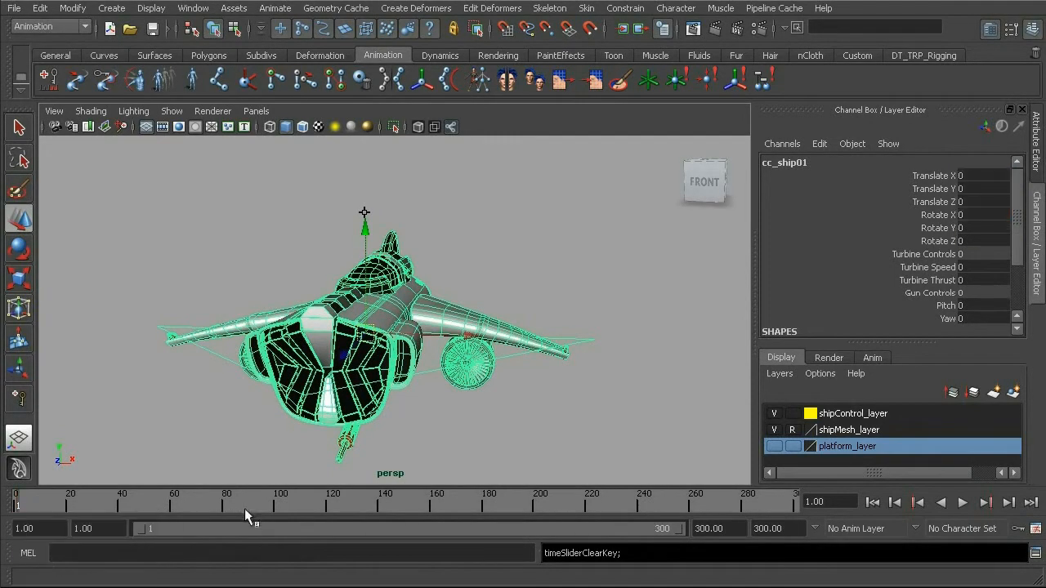
Play back and scrub the timeline to check whether the ship control still has any animation.
key(alt+v)
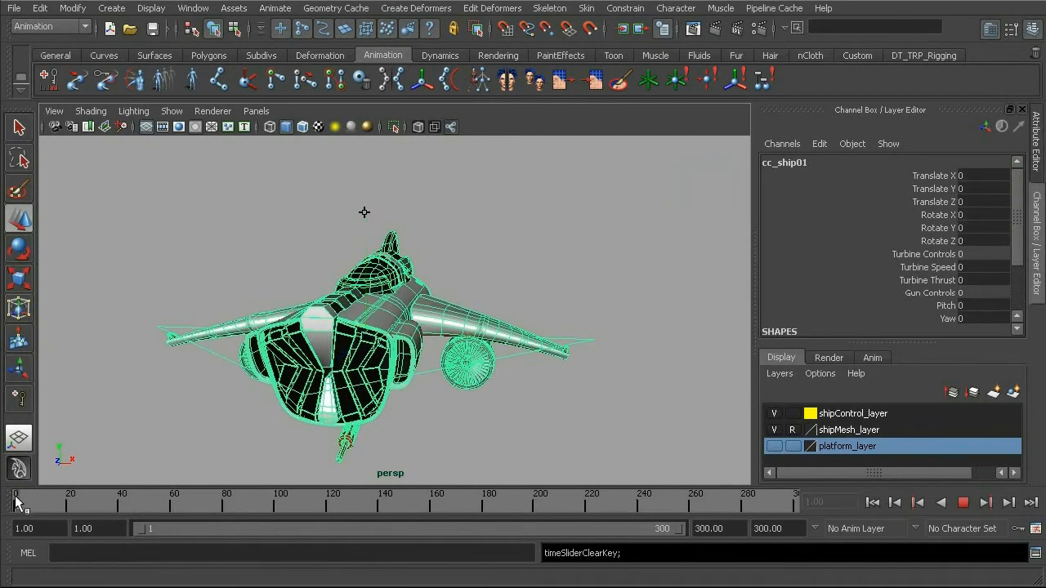
key(alt+v)
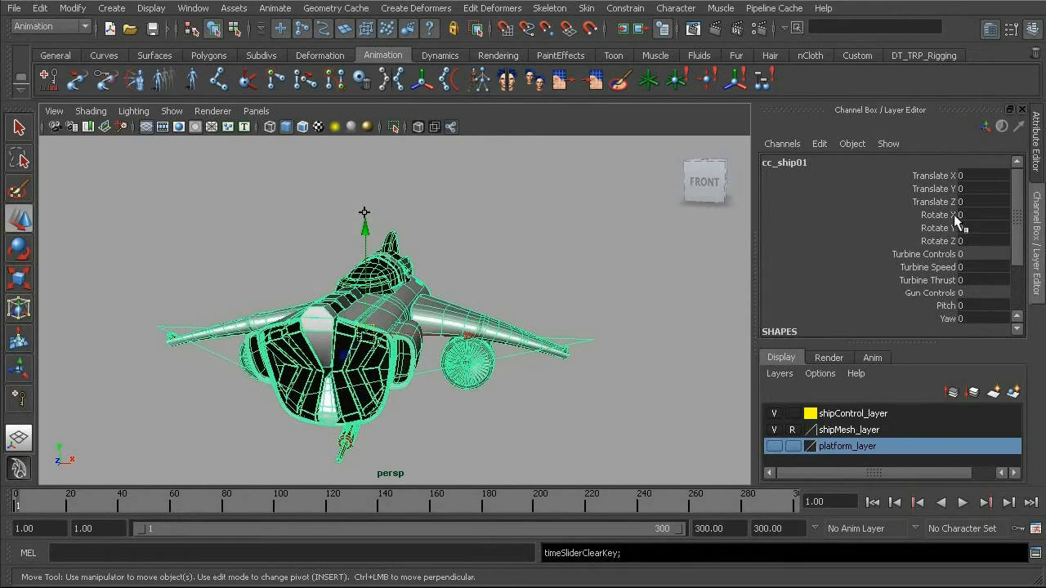
key(alt+v)
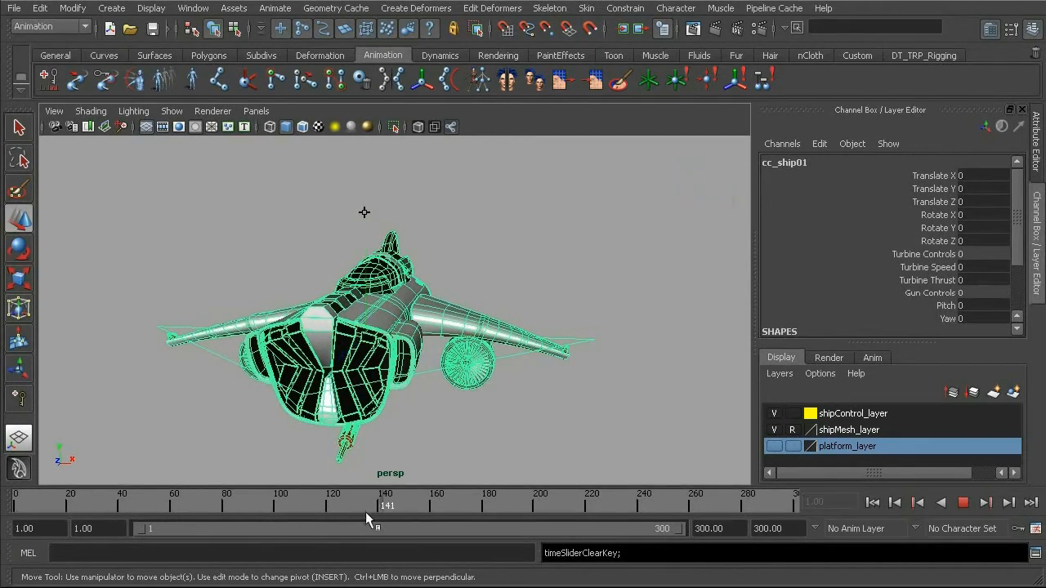
drag(109, 505, 321, 517)
key(alt+v)
Select the top-level ship group by its selection handle above the cockpit.
alt+drag(502, 296, 389, 314)
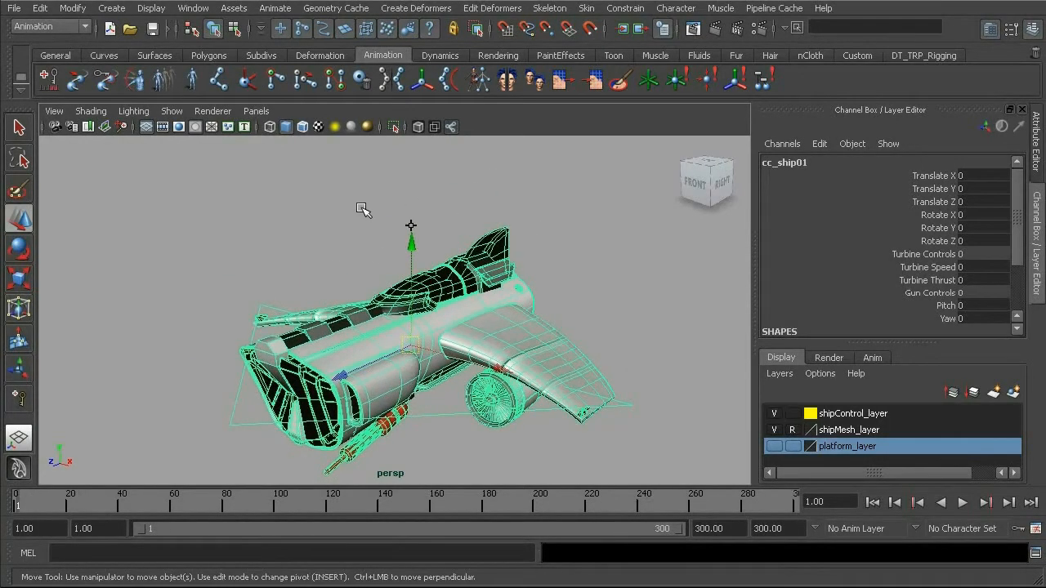
drag(366, 194, 428, 236)
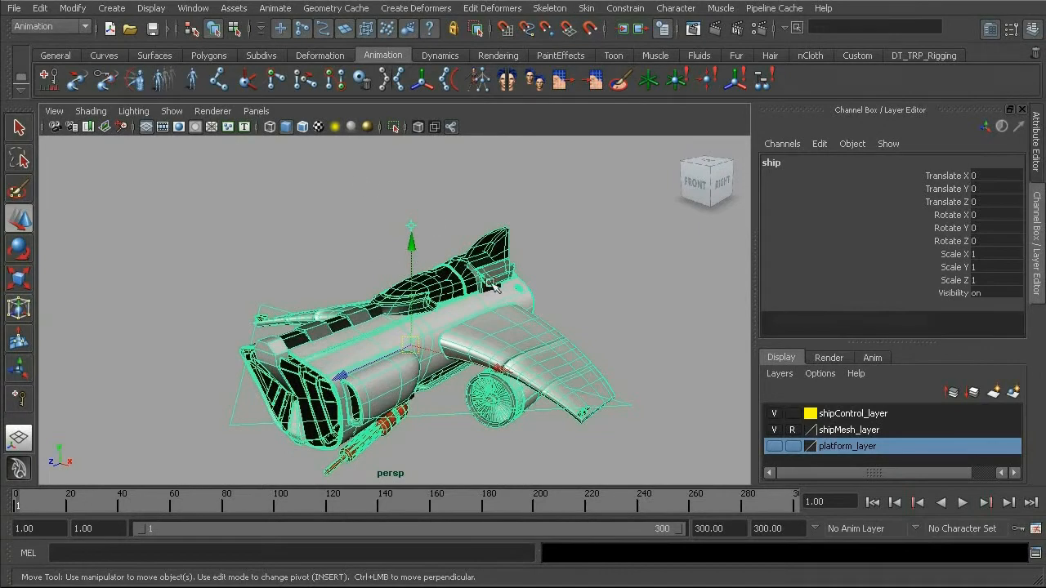
alt+right_drag(444, 275, 312, 234)
alt+middle_drag(312, 233, 341, 223)
alt+drag(341, 223, 376, 315)
alt+middle_drag(399, 334, 465, 296)
alt+right_drag(460, 394, 275, 322)
alt+drag(275, 323, 354, 335)
alt+drag(438, 327, 433, 304)
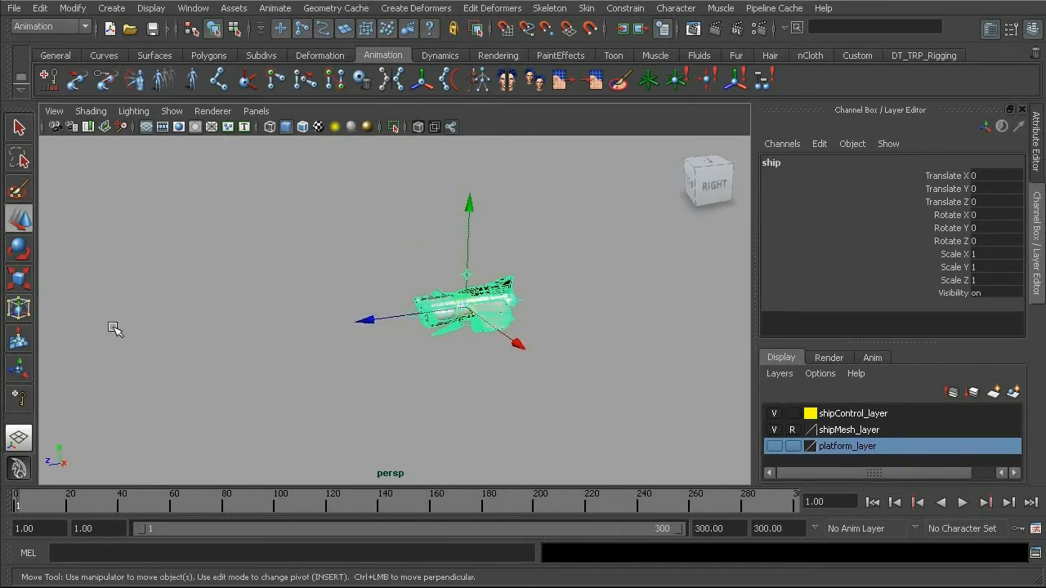
alt+drag(141, 295, 364, 303)
Switch to the top view, frame the selected ship, and zoom out to leave empty space around it.
key(space)
drag(450, 297, 403, 301)
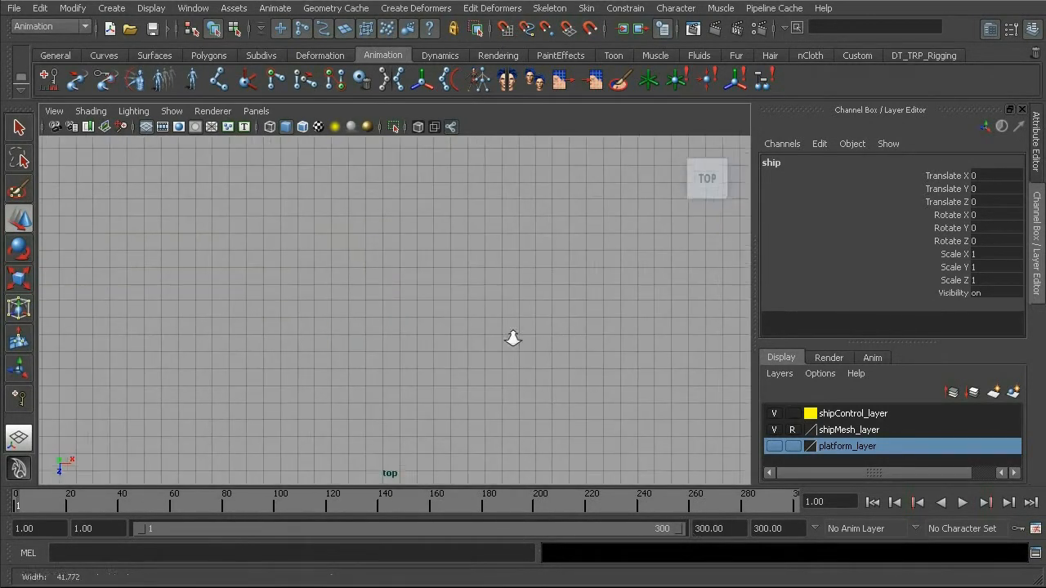
key(f)
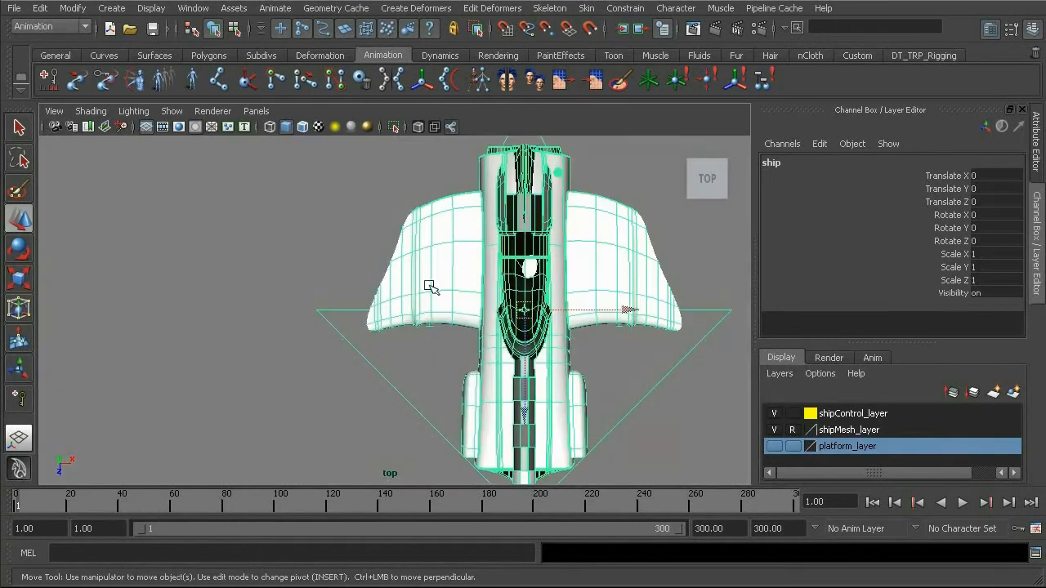
scroll(549, 304, down, 4)
alt+middle_drag(464, 311, 327, 276)
alt+right_drag(451, 296, 295, 291)
alt+middle_drag(296, 291, 305, 191)
alt+right_drag(306, 194, 332, 241)
Tear off the viewport's display options list and hide the grid in the top view.
click(172, 111)
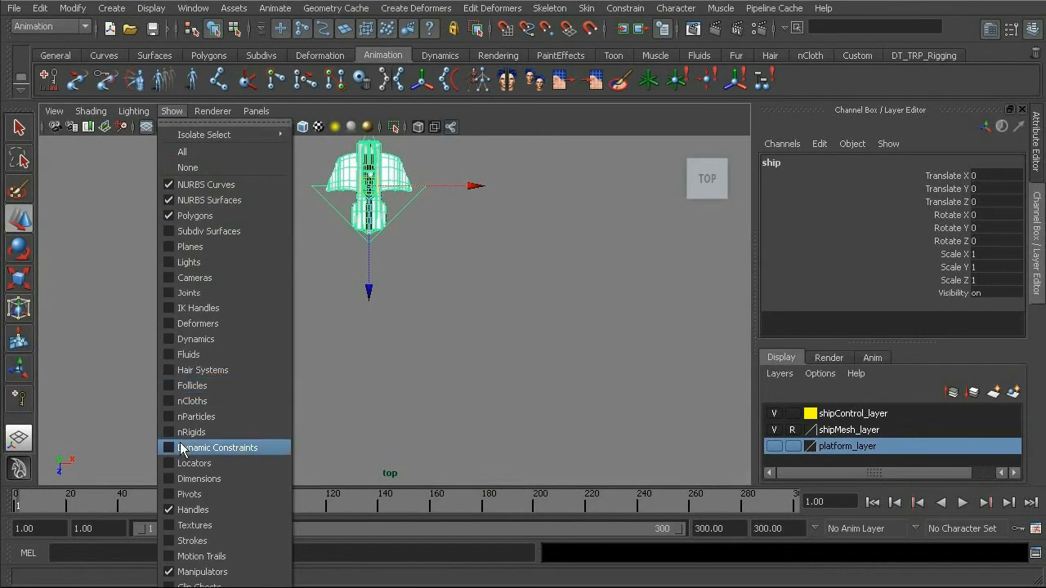
click(219, 124)
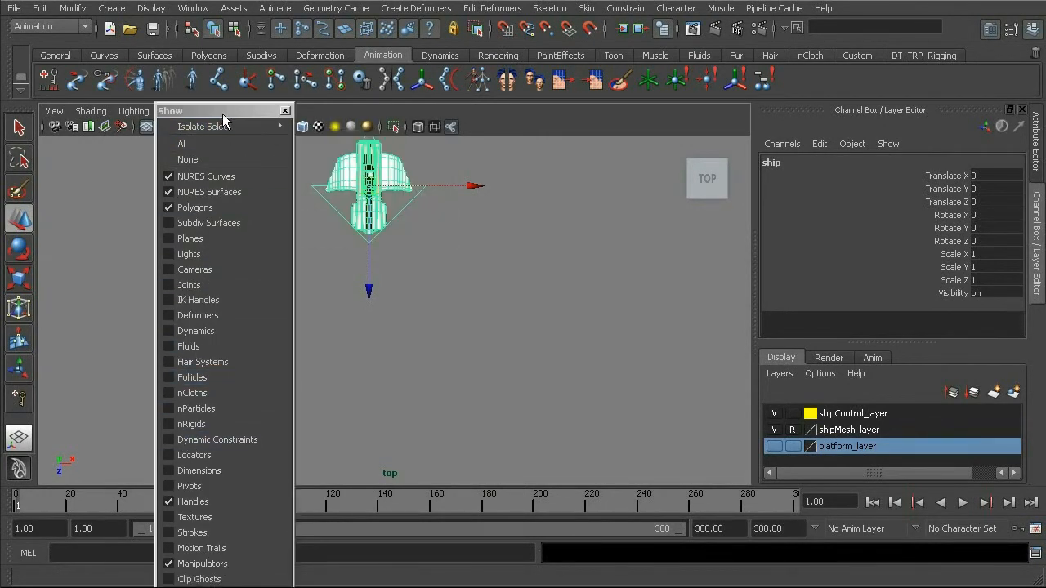
drag(228, 112, 277, 17)
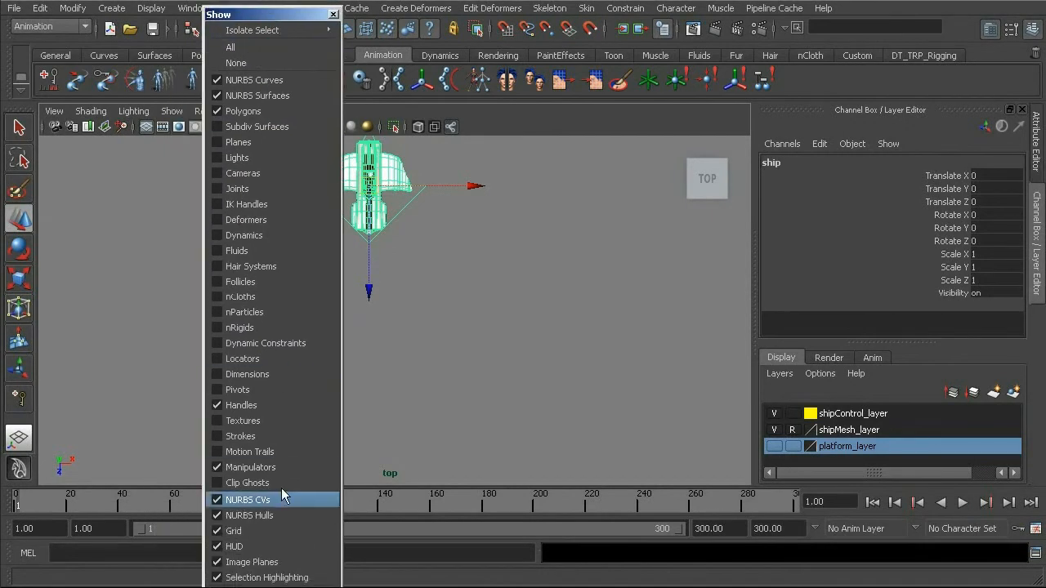
click(258, 529)
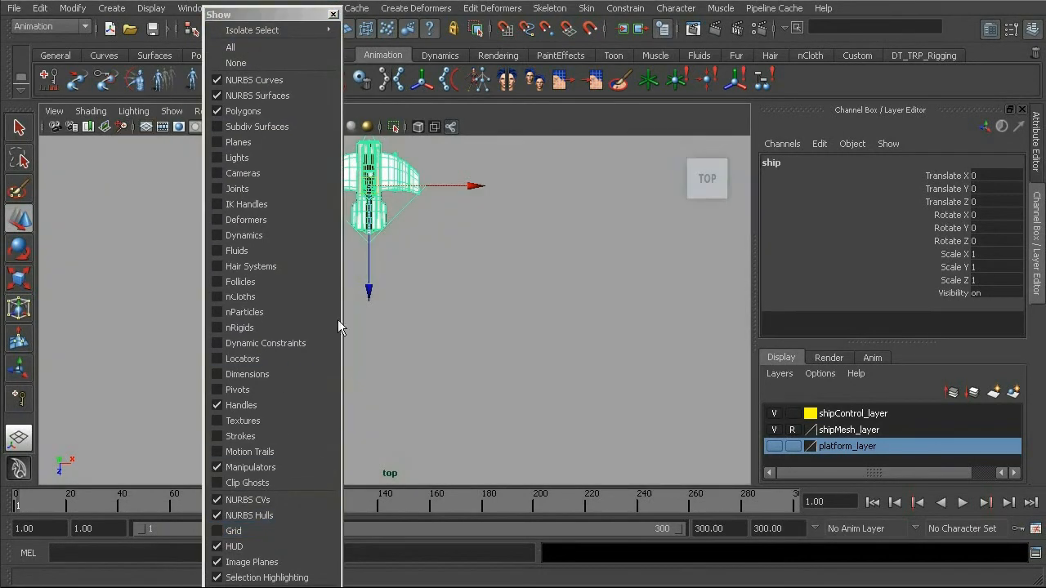
Close the torn-off display list and start the CV Curve tool with its settings reset to 3 Cubic degree.
click(333, 14)
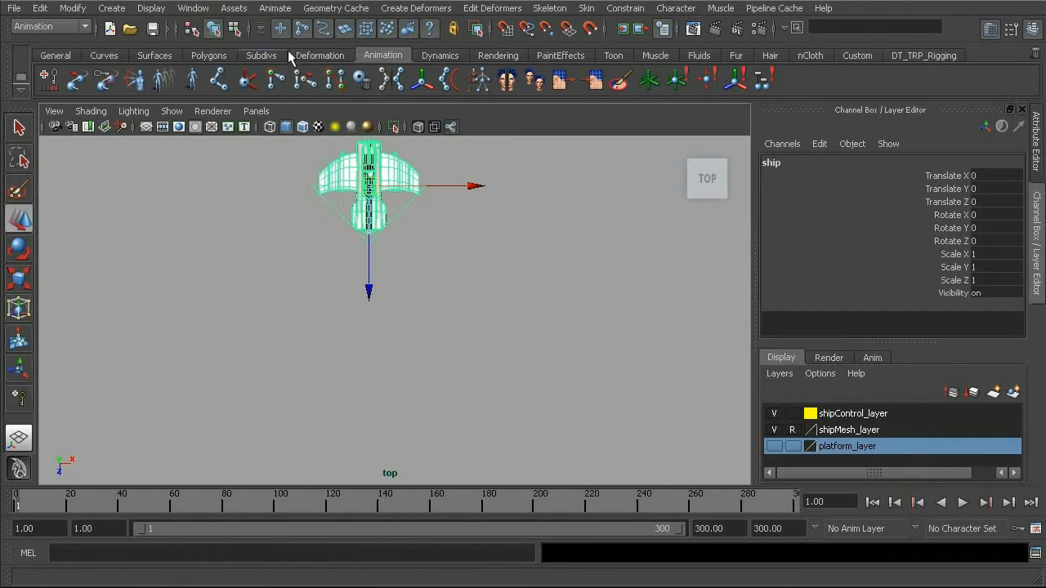
click(112, 8)
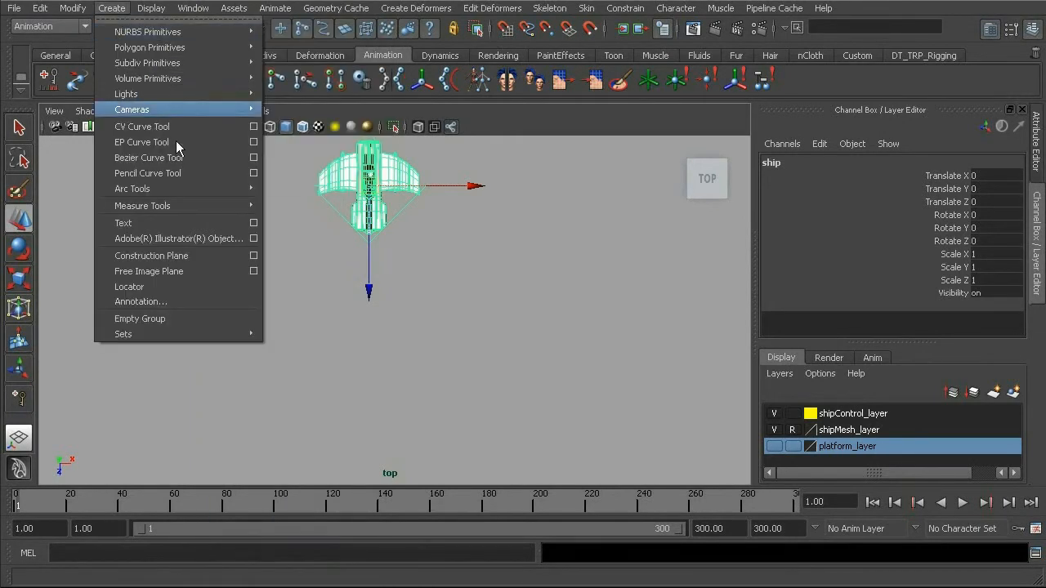
click(255, 128)
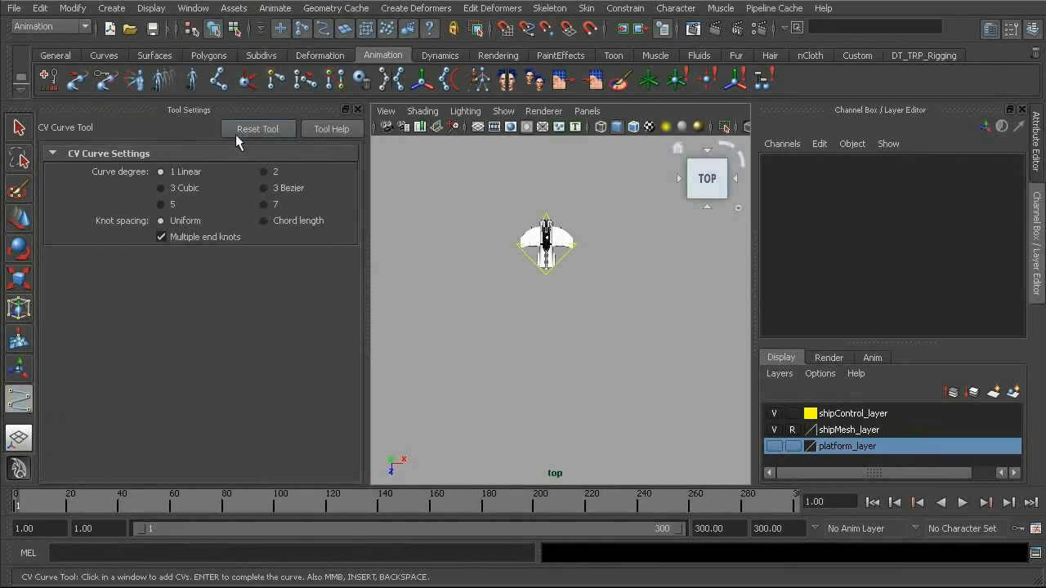
click(263, 127)
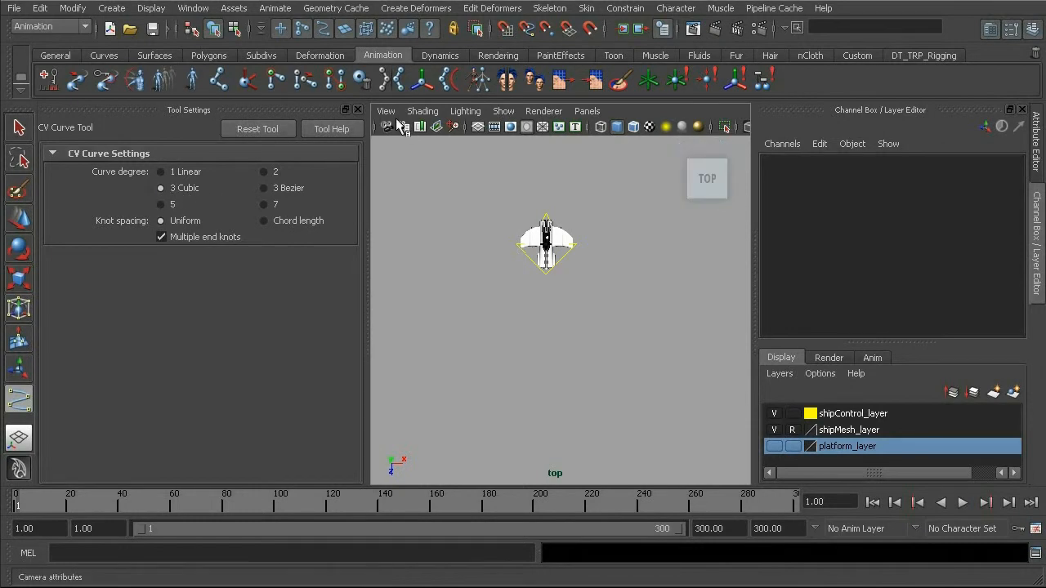
click(358, 109)
Draw an S-shaped CV curve with six points in the top view, starting at the ship's nose and winding away ahead of it.
alt+middle_drag(393, 281, 355, 212)
click(362, 200)
drag(474, 278, 472, 296)
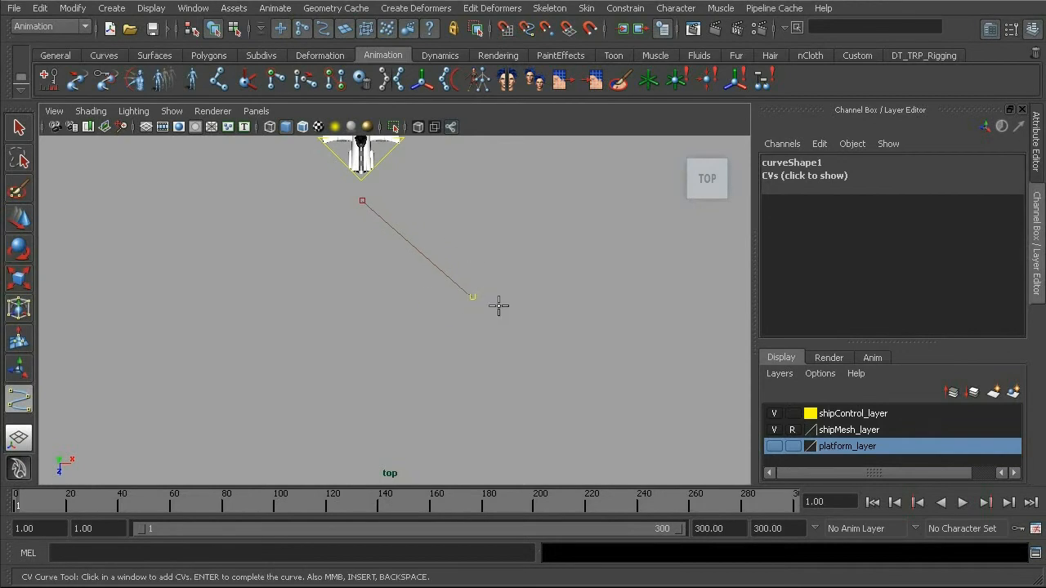
alt+right_drag(425, 383, 409, 353)
alt+middle_drag(409, 352, 416, 340)
drag(327, 357, 424, 381)
alt+right_drag(423, 382, 346, 359)
alt+middle_drag(346, 359, 323, 311)
drag(289, 381, 257, 427)
alt+middle_drag(367, 420, 367, 313)
alt+right_drag(367, 313, 242, 299)
drag(271, 402, 279, 417)
drag(311, 455, 344, 474)
key(w)
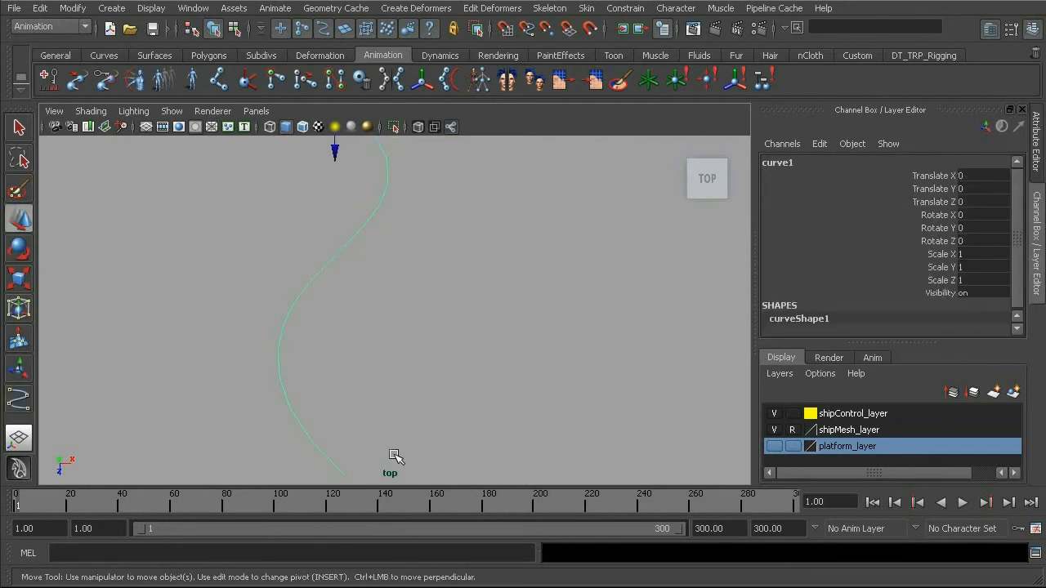
Switch to the perspective view, enter component mode, and move the two far-end CVs of the curve farther from the ship along Z.
middle_drag(365, 250, 397, 346)
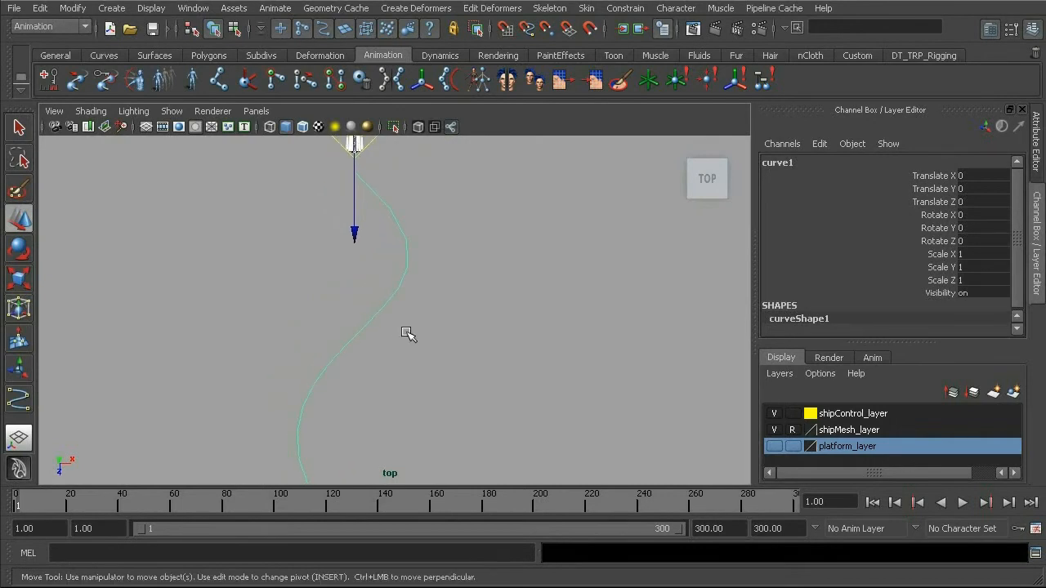
key(space)
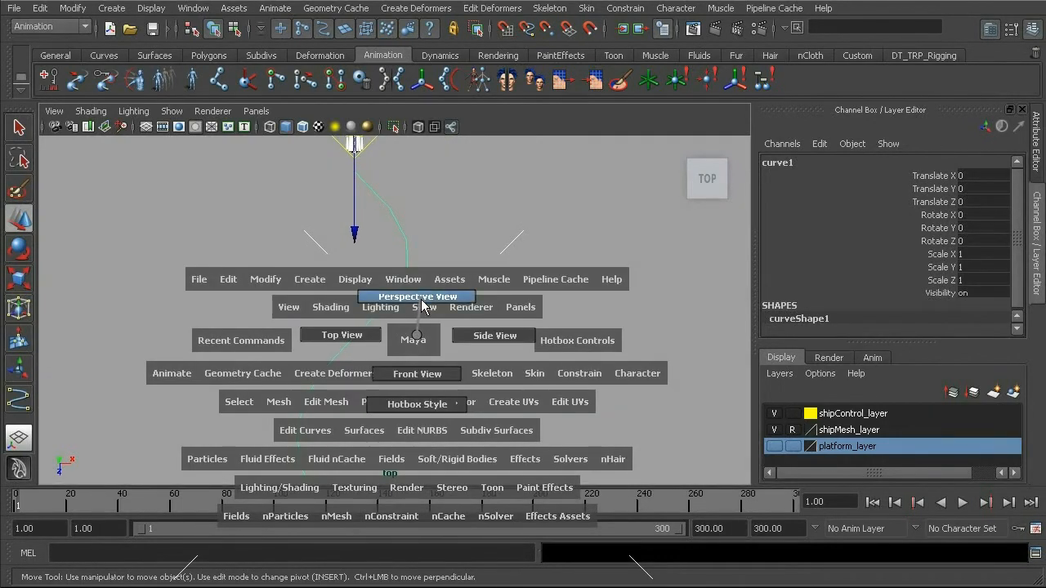
drag(419, 313, 398, 330)
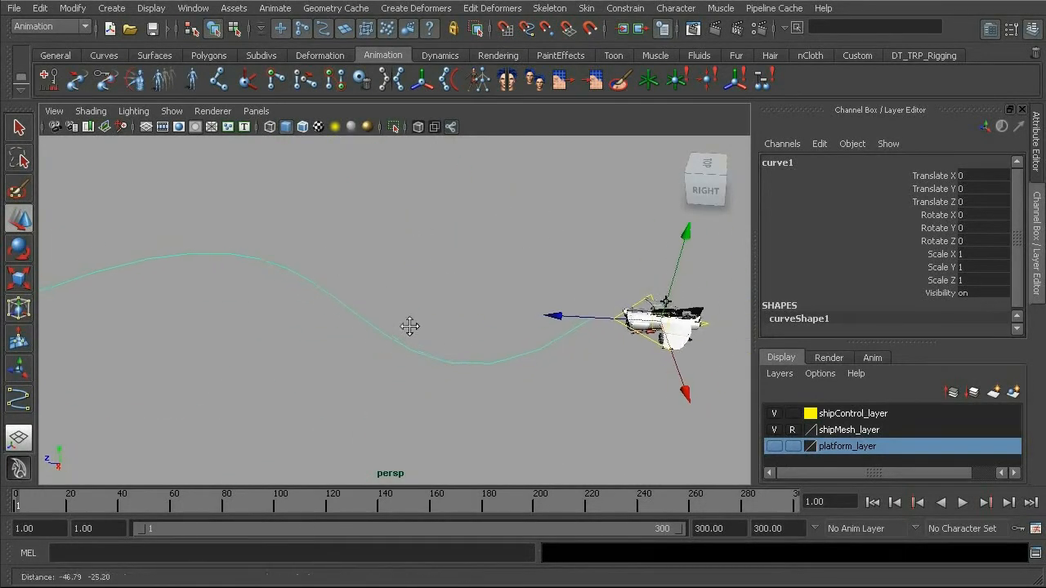
key(F8)
alt+middle_drag(371, 306, 391, 292)
drag(227, 229, 395, 348)
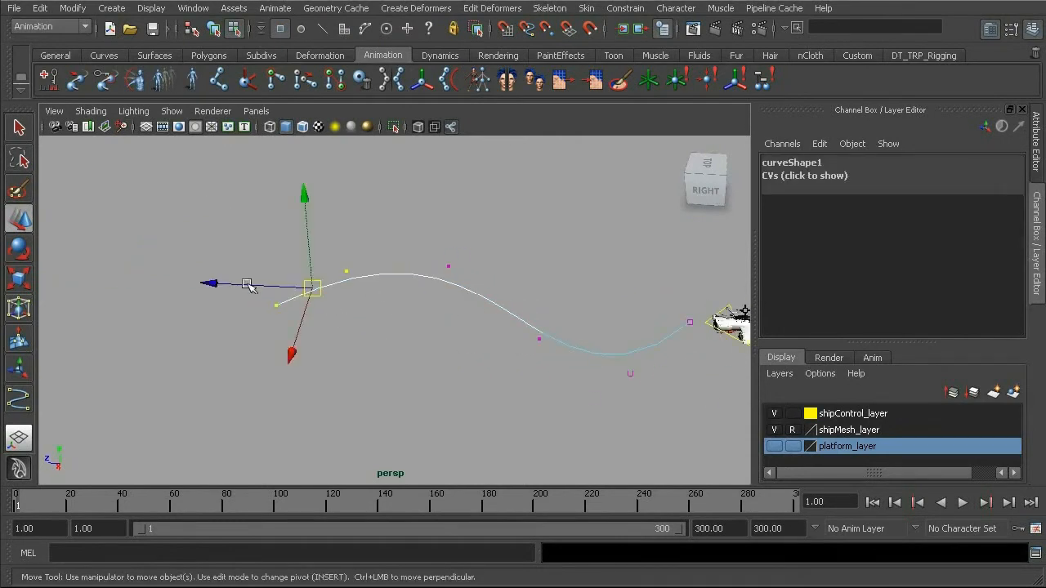
drag(209, 283, 161, 282)
Adjust the third CV from the ship along Z and the second CV along X to smooth the first bend.
alt+drag(427, 289, 318, 225)
drag(525, 331, 569, 365)
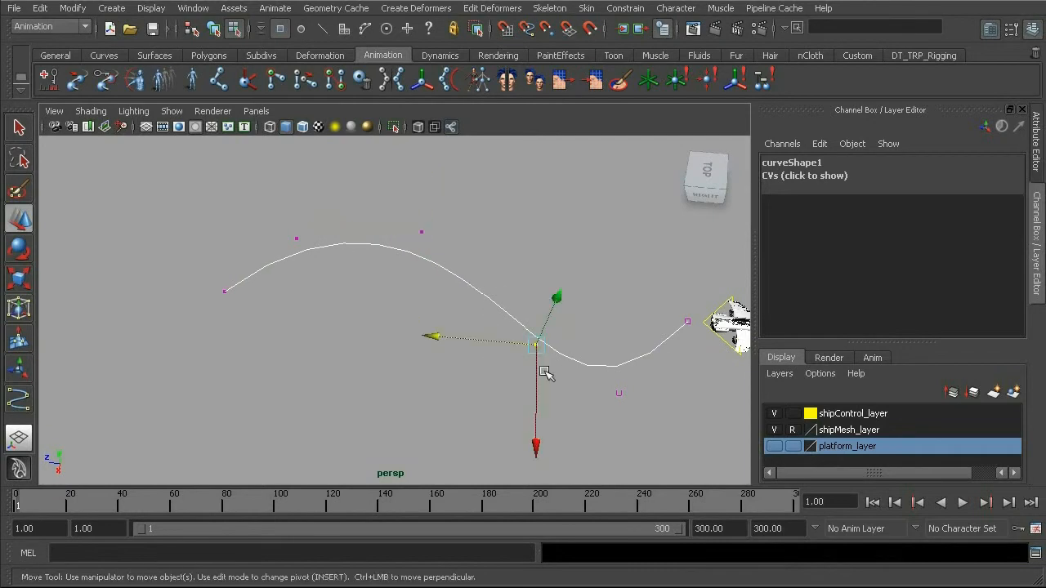
drag(440, 331, 354, 335)
drag(253, 300, 266, 300)
drag(453, 340, 513, 386)
mouse_move(481, 464)
mouse_down()
mouse_move(479, 442)
mouse_move(476, 452)
mouse_up()
alt+middle_drag(312, 288, 436, 320)
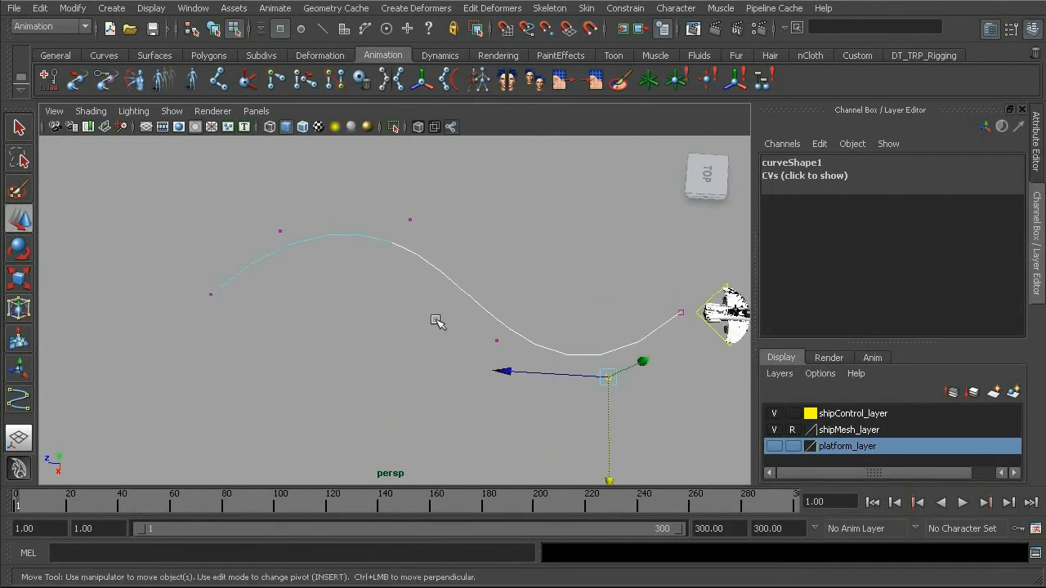
Move the curve's end CV and its neighbouring CV farther out along Z to lengthen the second bend.
drag(161, 272, 236, 337)
drag(113, 288, 74, 285)
drag(230, 199, 344, 256)
drag(193, 233, 139, 226)
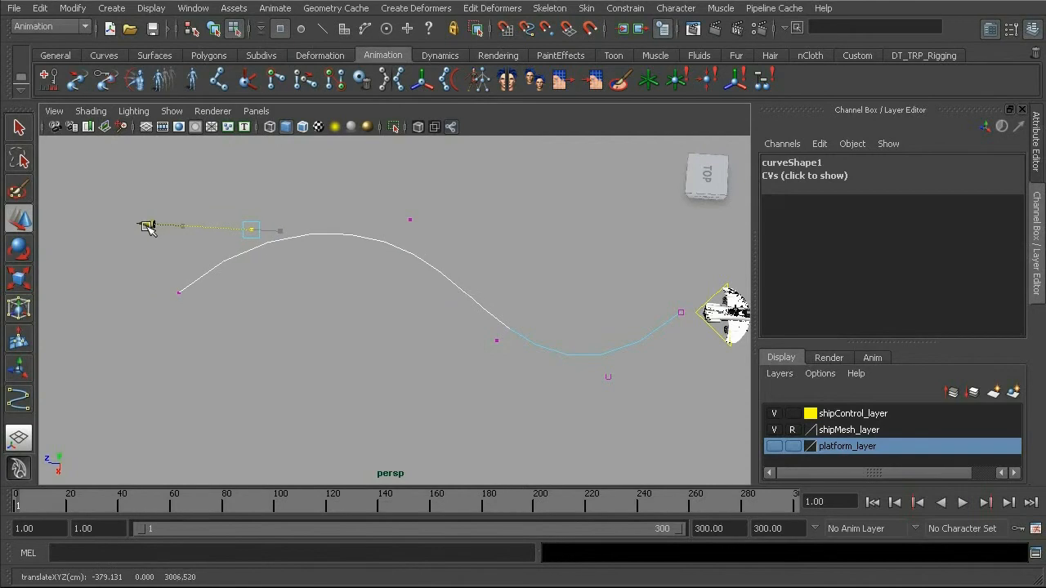
Shift the third and fourth CVs from the ship outward along Z to even out the S-curve, and return to object mode.
alt+middle_drag(518, 289, 399, 278)
drag(351, 309, 378, 360)
drag(268, 325, 241, 324)
alt+drag(392, 303, 345, 261)
drag(175, 224, 155, 224)
alt+middle_drag(191, 273, 343, 296)
alt+middle_drag(525, 302, 385, 278)
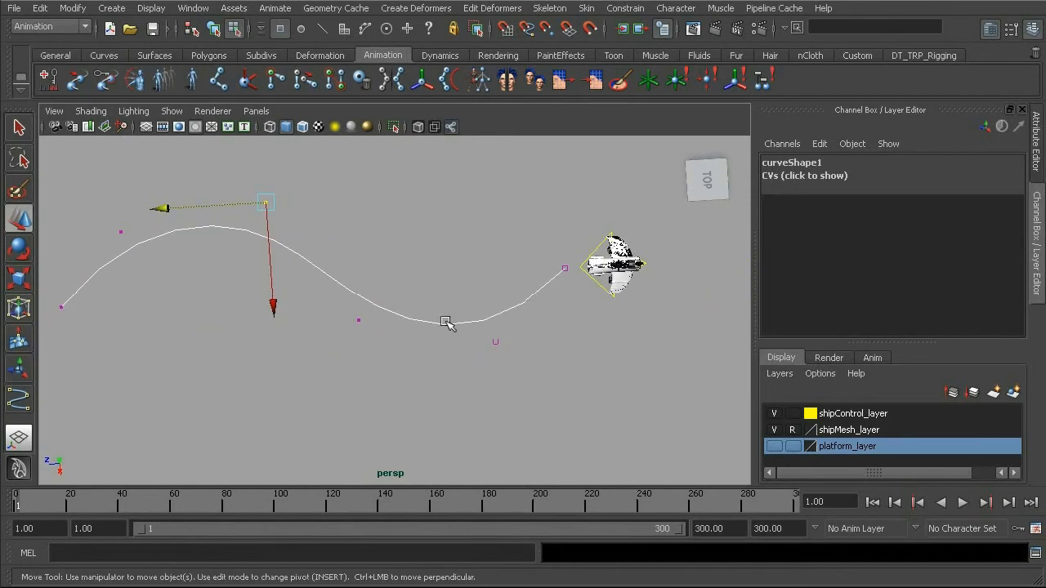
click(316, 236)
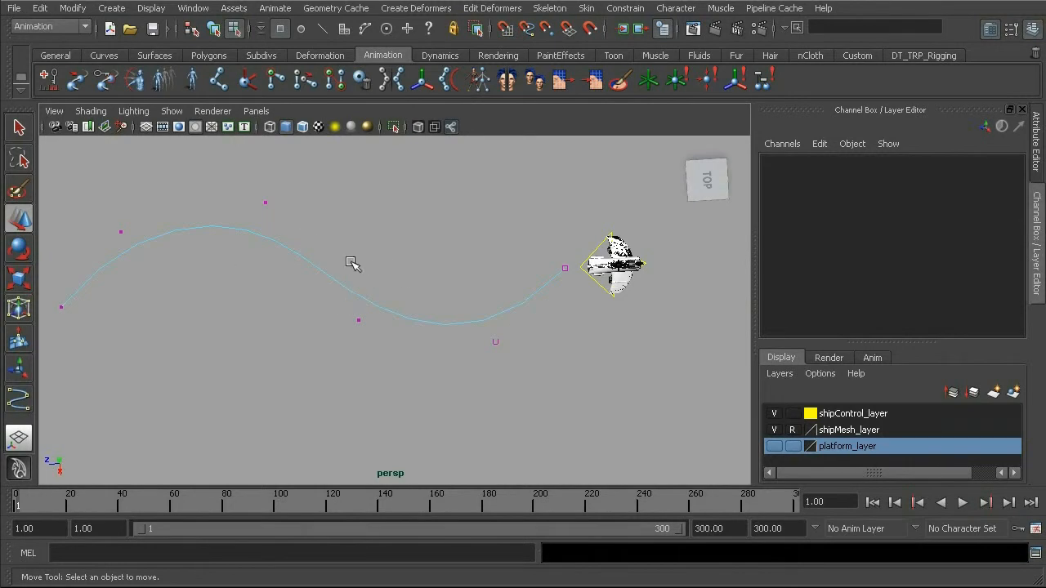
key(F8)
Rename the curve as pathCurve.
alt+drag(381, 288, 483, 319)
click(801, 164)
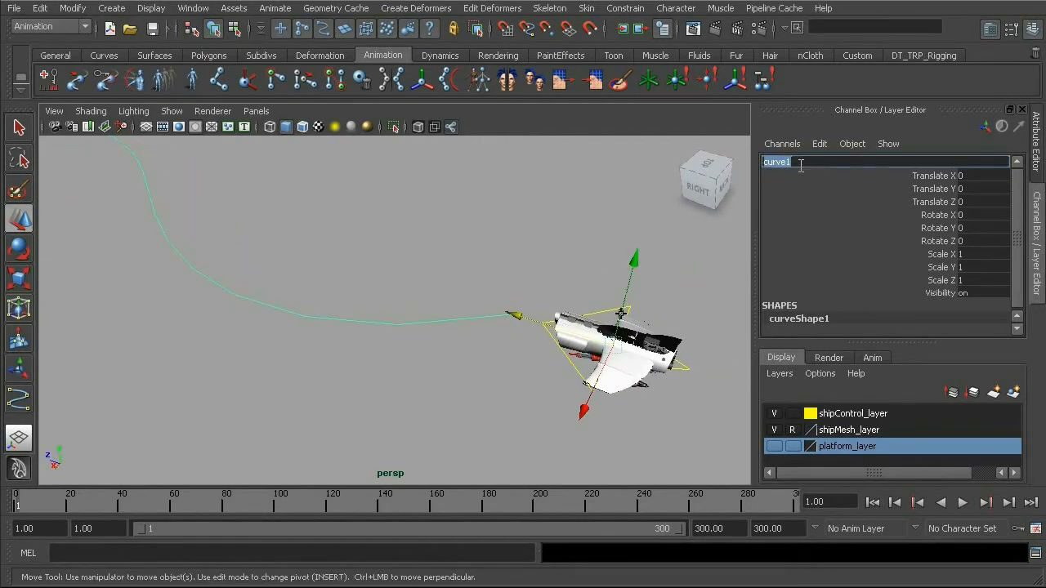
text(pathCurve)
key(Return)
Select the ship group by its selection handle and add the path curve to the selection last.
alt+drag(544, 215, 482, 268)
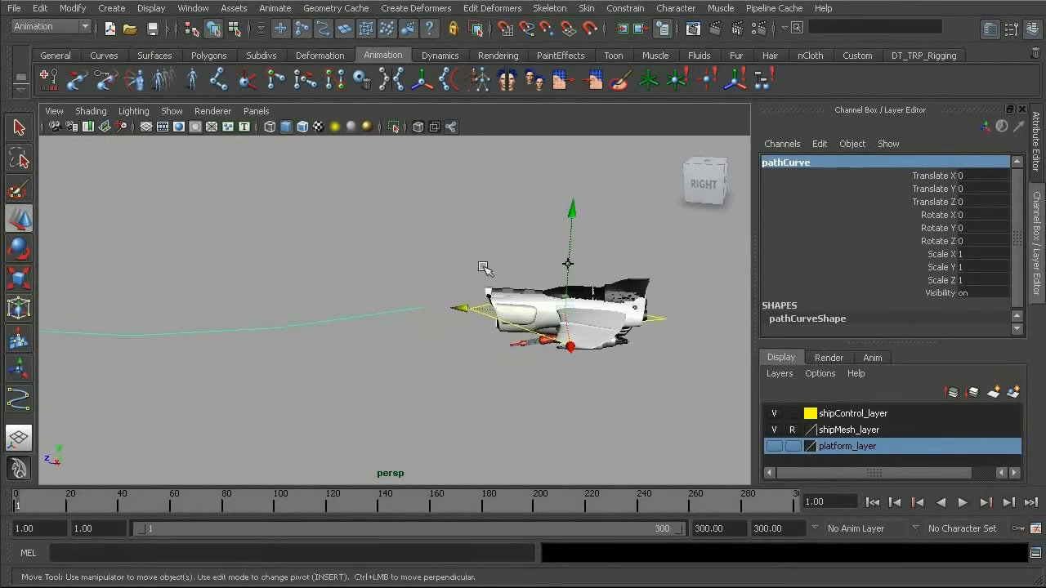
click(584, 278)
drag(302, 296, 347, 331)
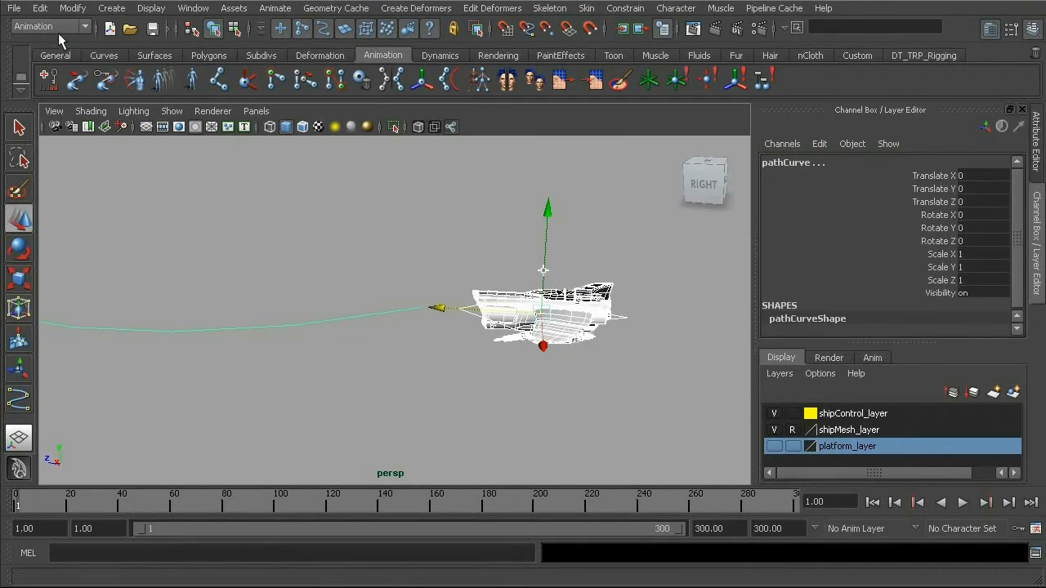
Open the Attach to Motion Path options and reset them to their defaults.
click(276, 9)
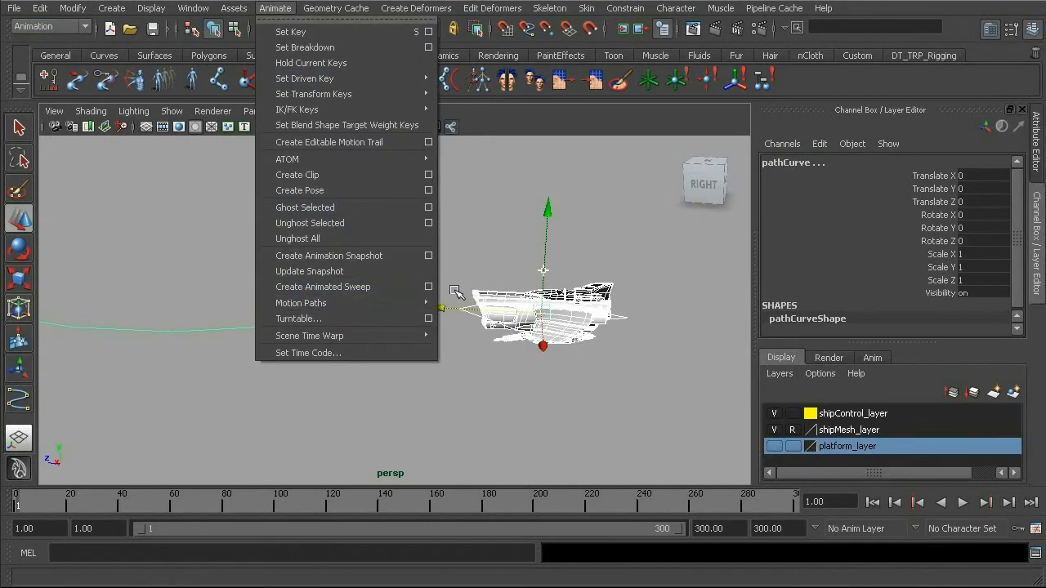
mouse_move(427, 307)
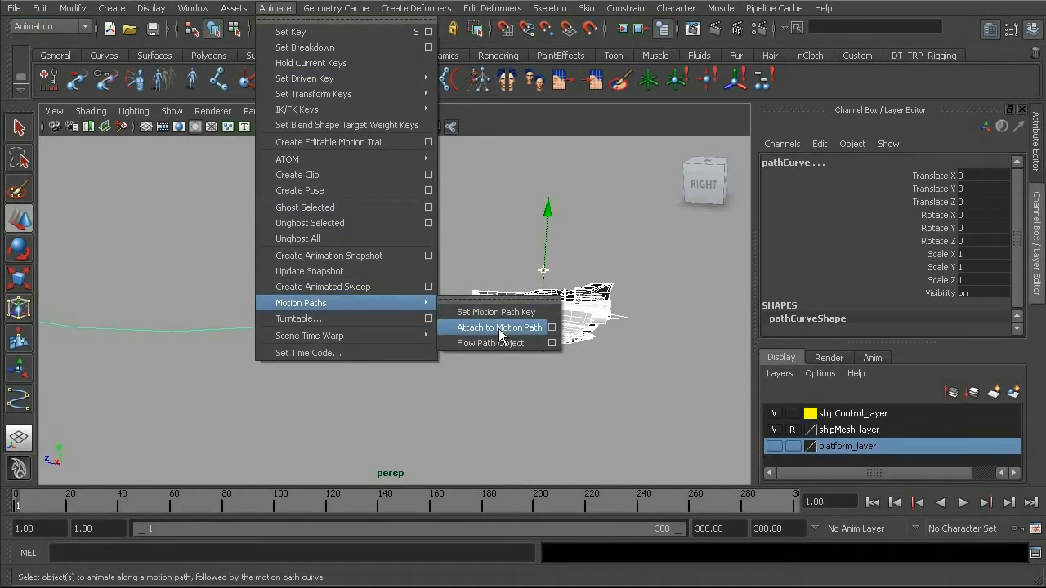
click(552, 328)
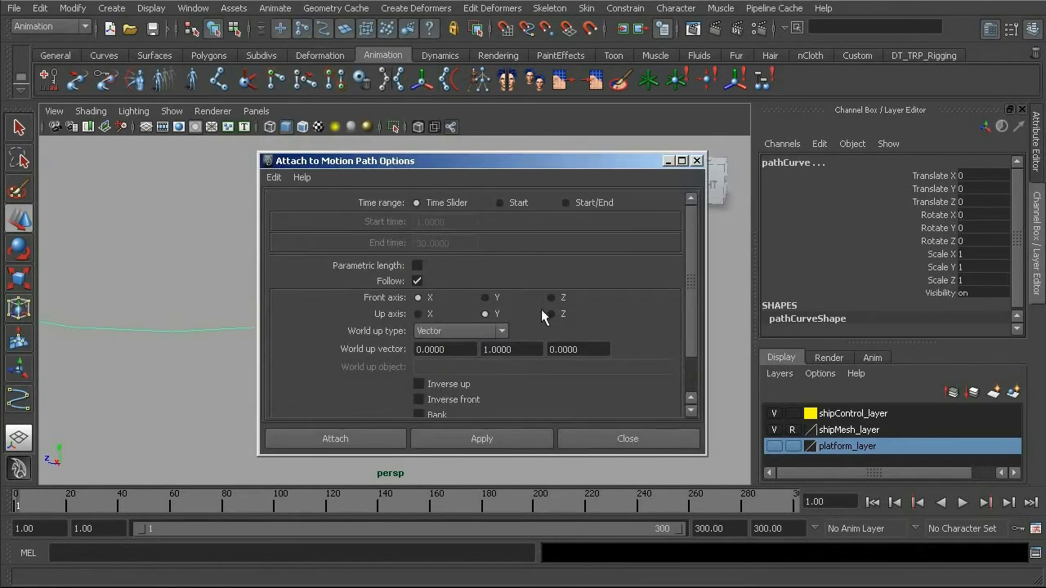
click(274, 177)
click(294, 212)
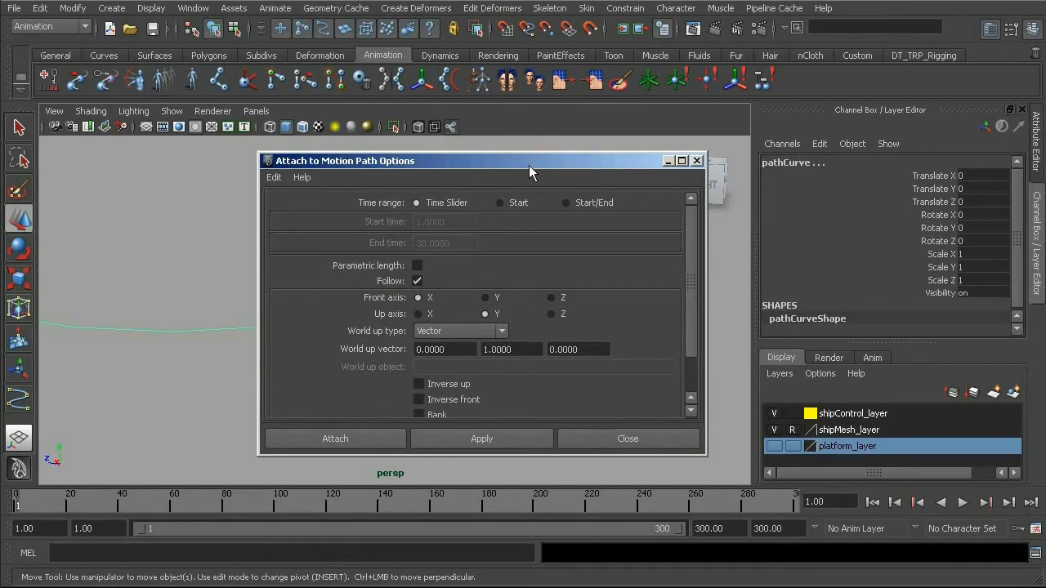
Review the motion path options and attach the ship to the curve with Time Slider range, Follow on, front axis X and up axis Y.
drag(528, 165, 423, 91)
drag(588, 219, 593, 249)
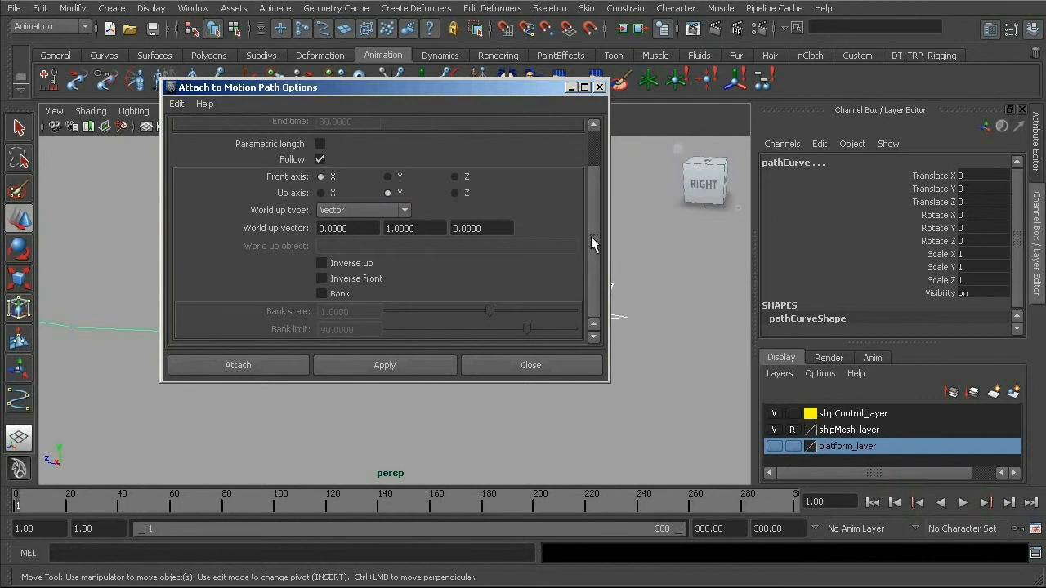
drag(591, 236, 593, 198)
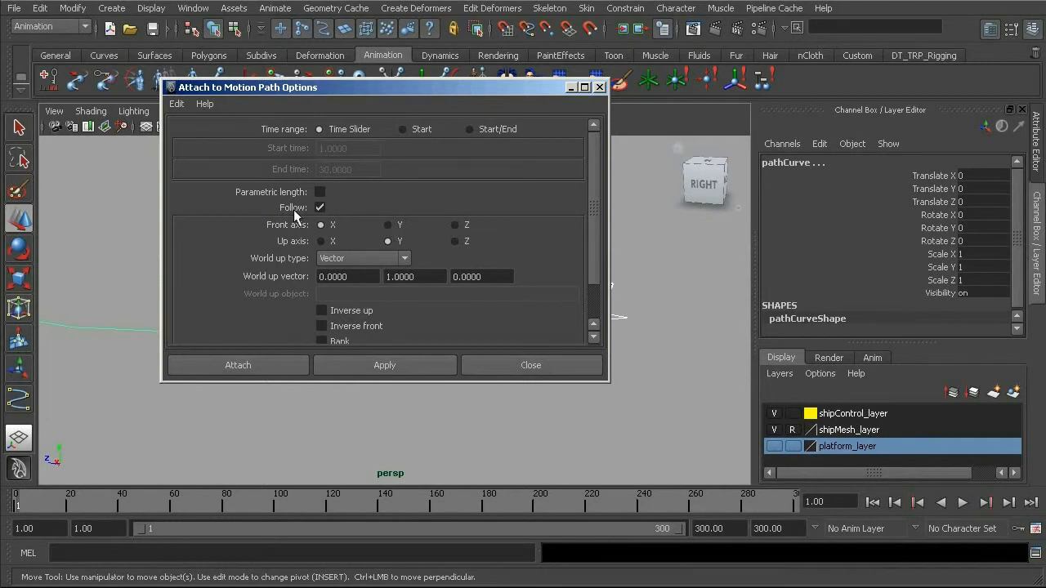
drag(369, 94, 523, 103)
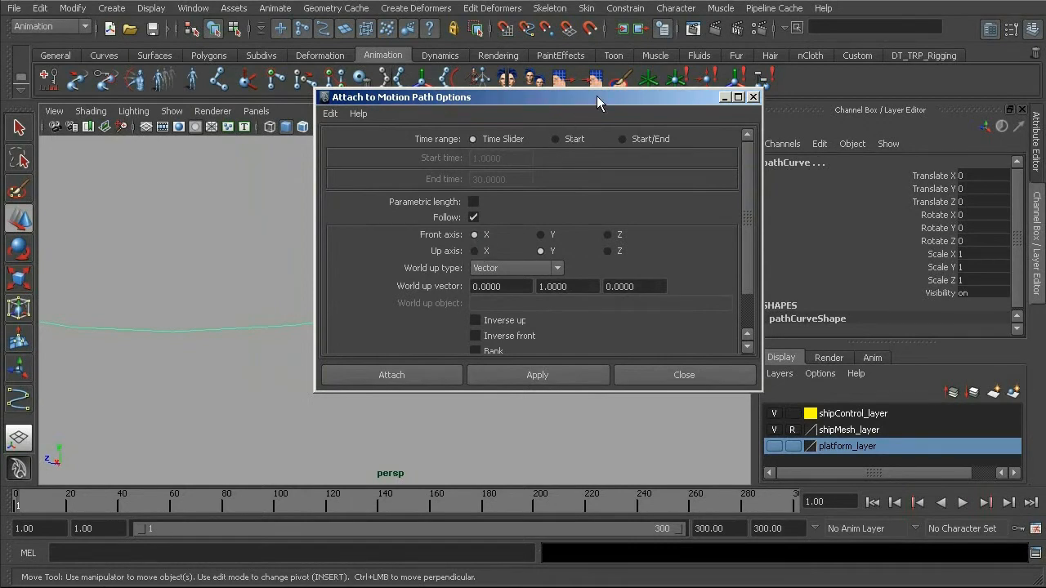
drag(595, 100, 441, 69)
scroll(603, 219, down, 3)
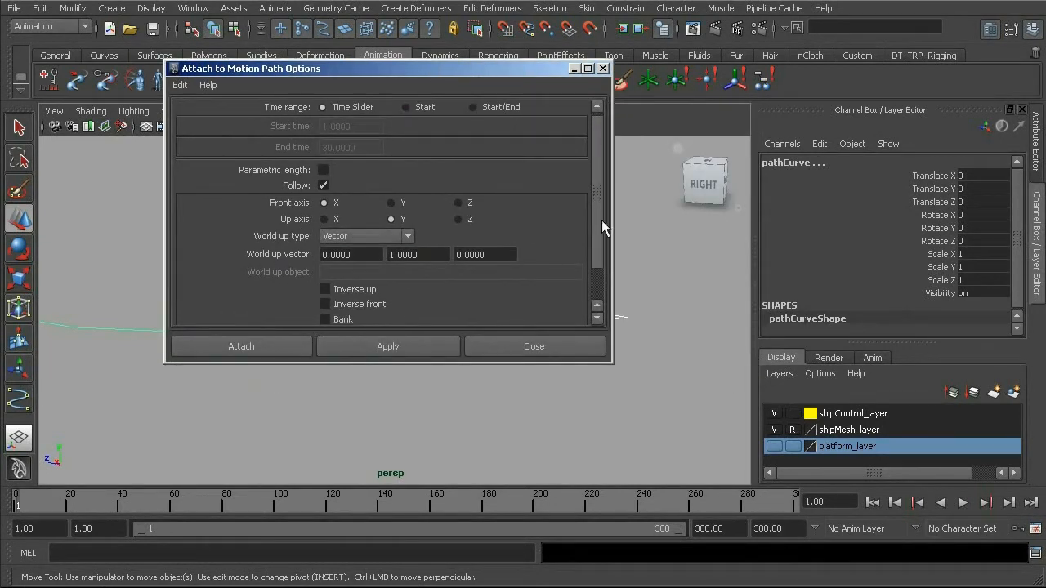
click(255, 345)
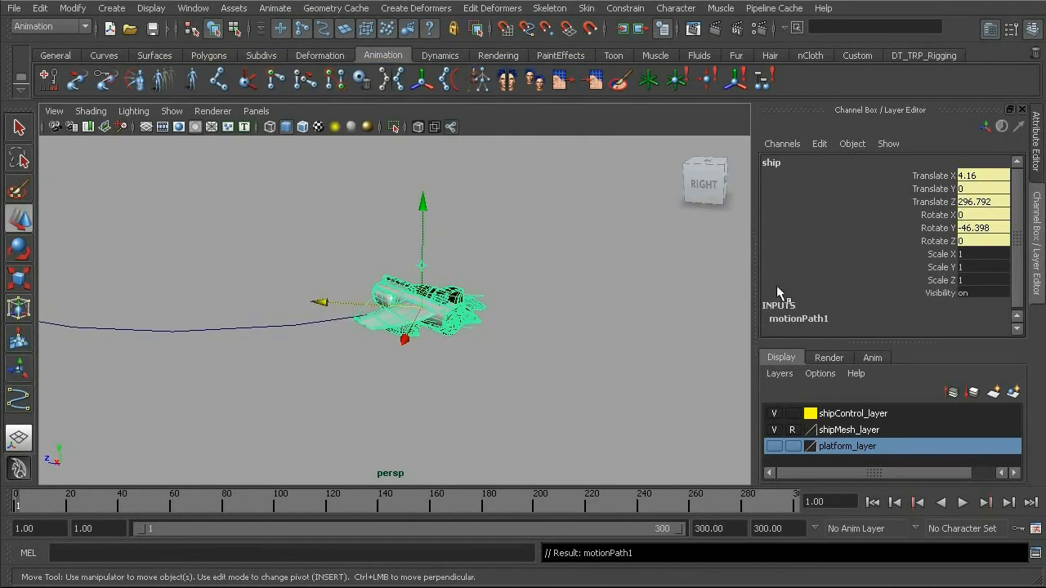
Deselect the ship and play back the animation to check how it travels along the path curve.
alt+drag(464, 330, 500, 304)
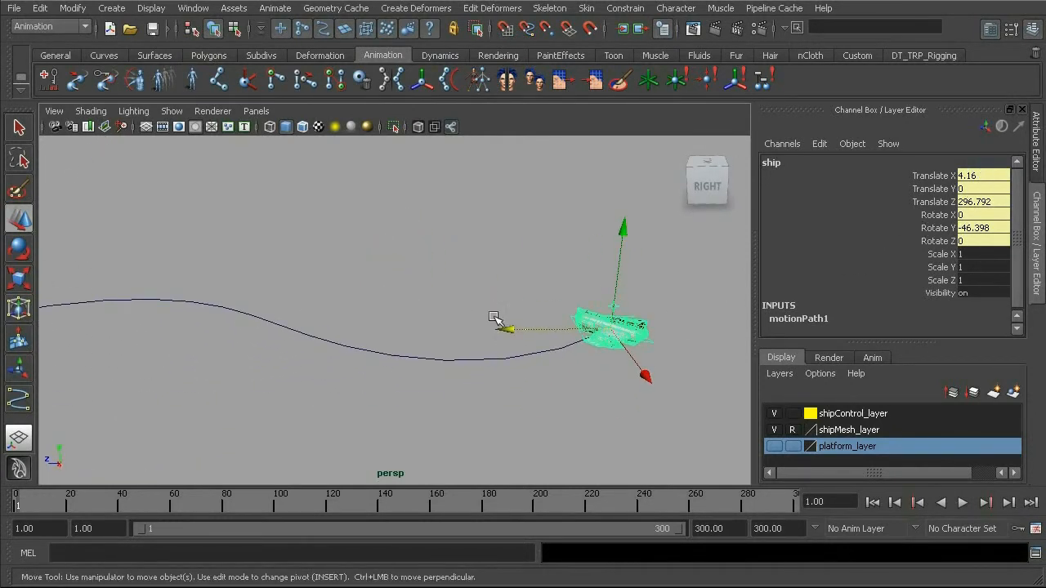
alt+drag(531, 368, 476, 313)
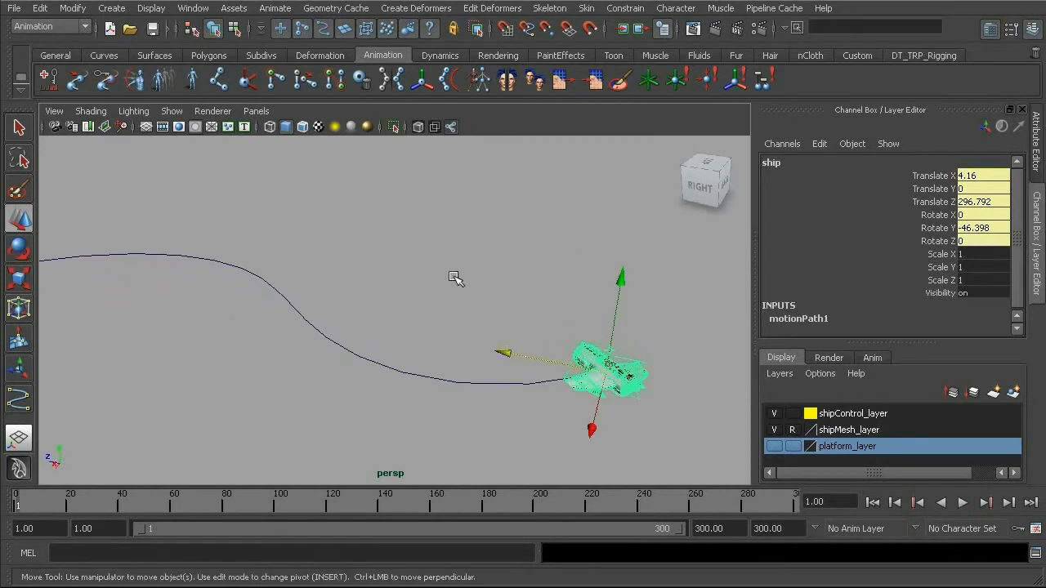
click(477, 313)
click(963, 503)
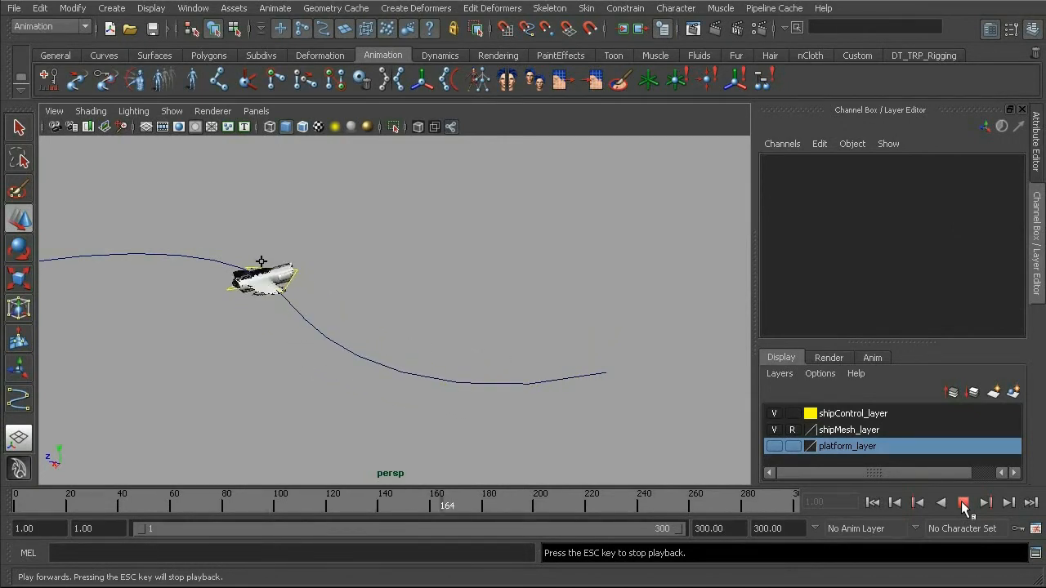
click(963, 504)
Scrub and replay the timeline to examine which way the ship faces as it follows the curve.
alt+middle_drag(219, 291, 327, 309)
alt+drag(327, 308, 306, 341)
drag(514, 506, 369, 500)
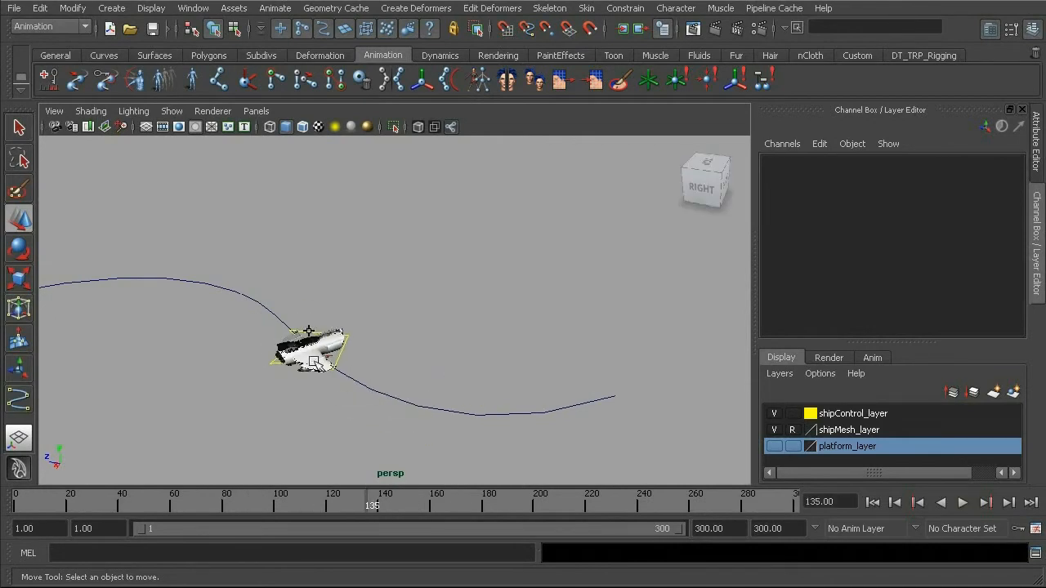
key(alt+v)
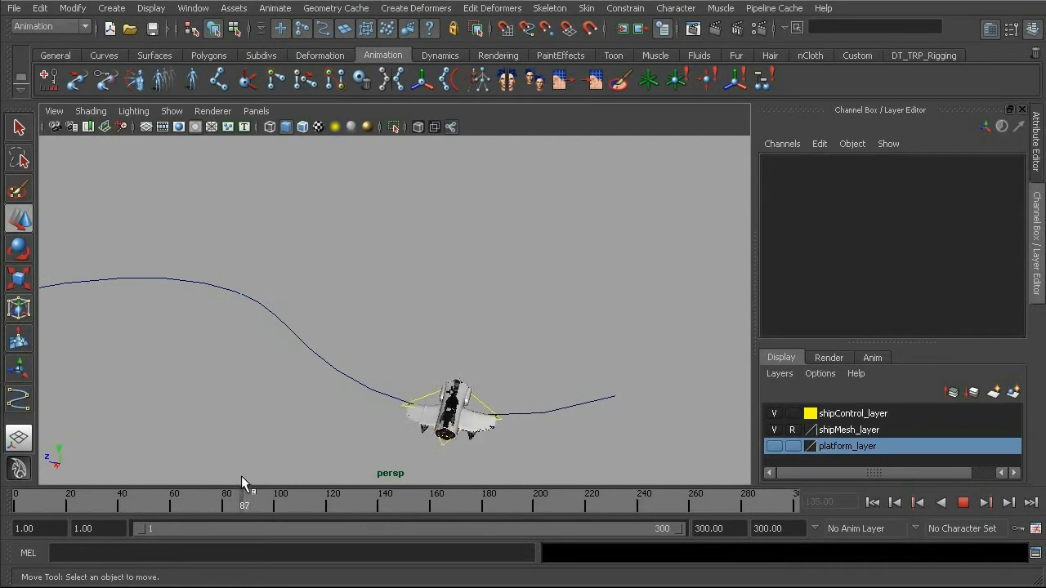
key(alt+v)
alt+drag(365, 466, 346, 362)
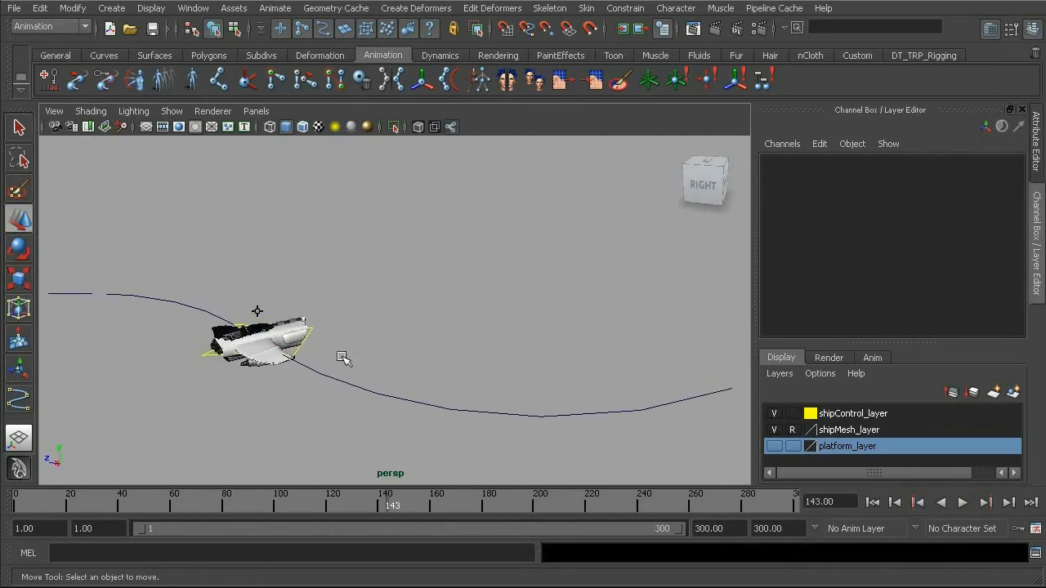
drag(385, 500, 283, 500)
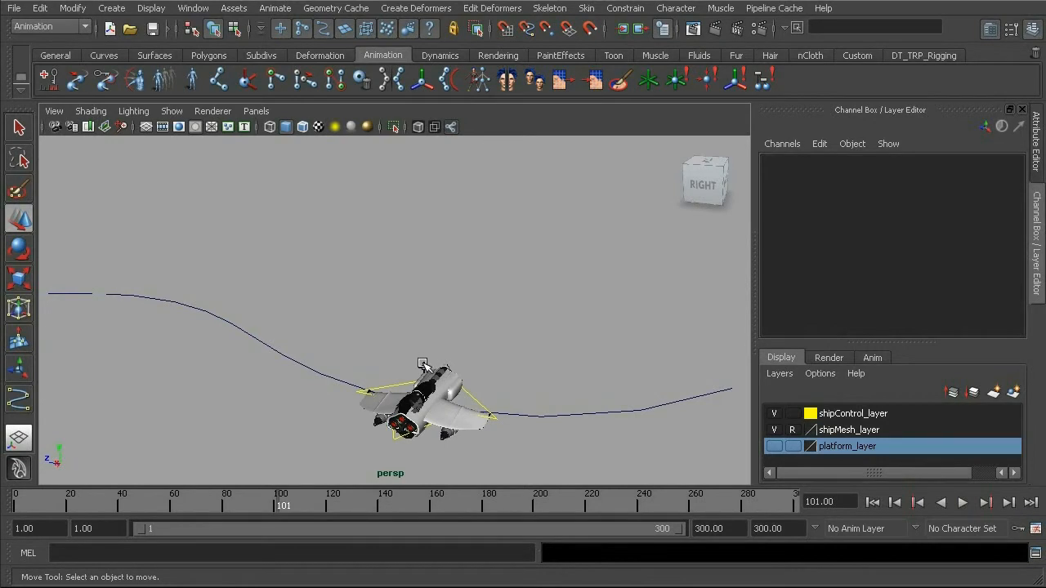
Select the ship and open its motionPath1 attributes at the Front Axis and Up Axis settings.
click(423, 364)
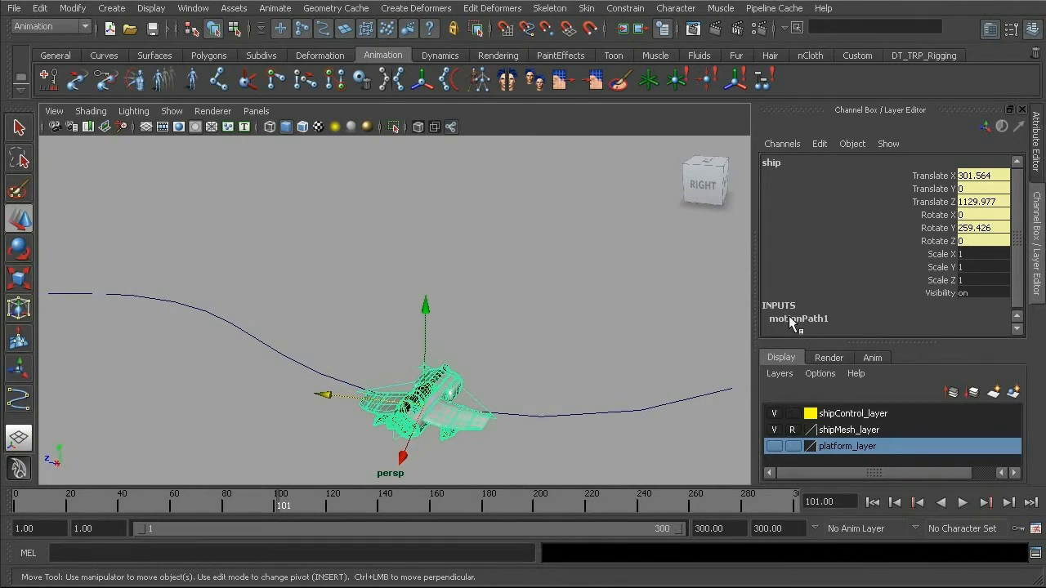
click(1038, 144)
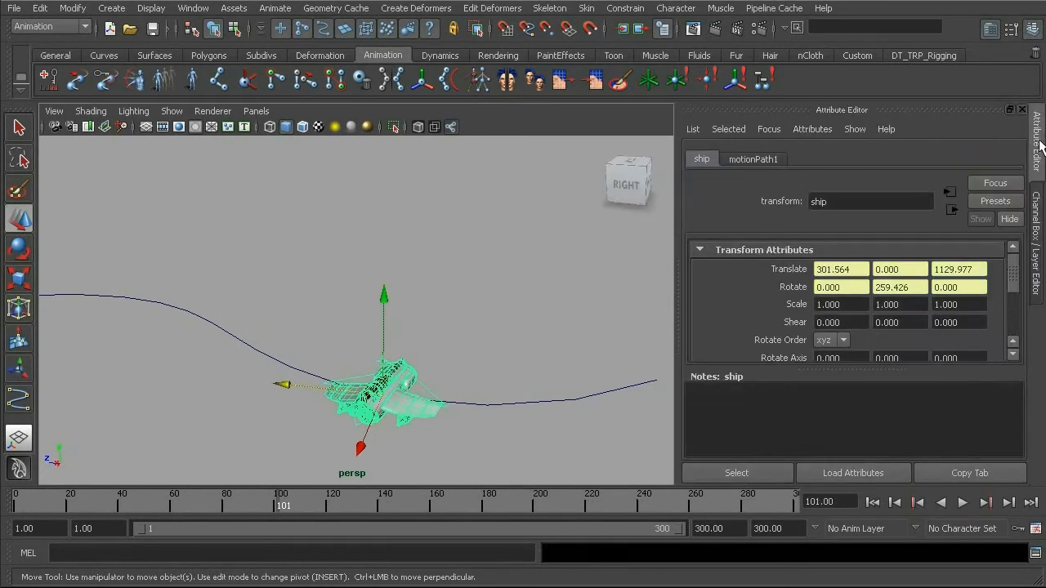
click(759, 160)
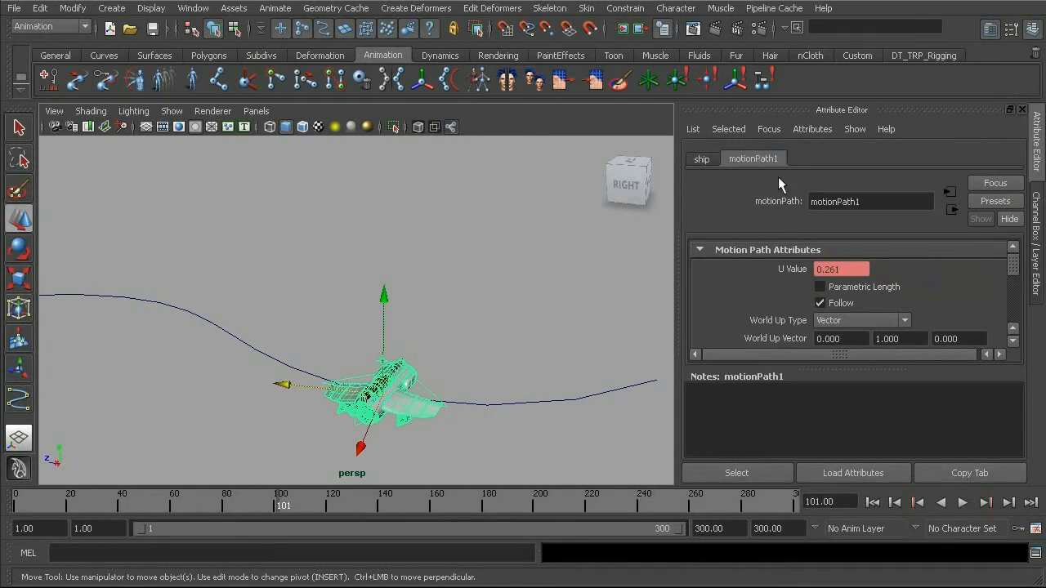
drag(1016, 272, 1016, 288)
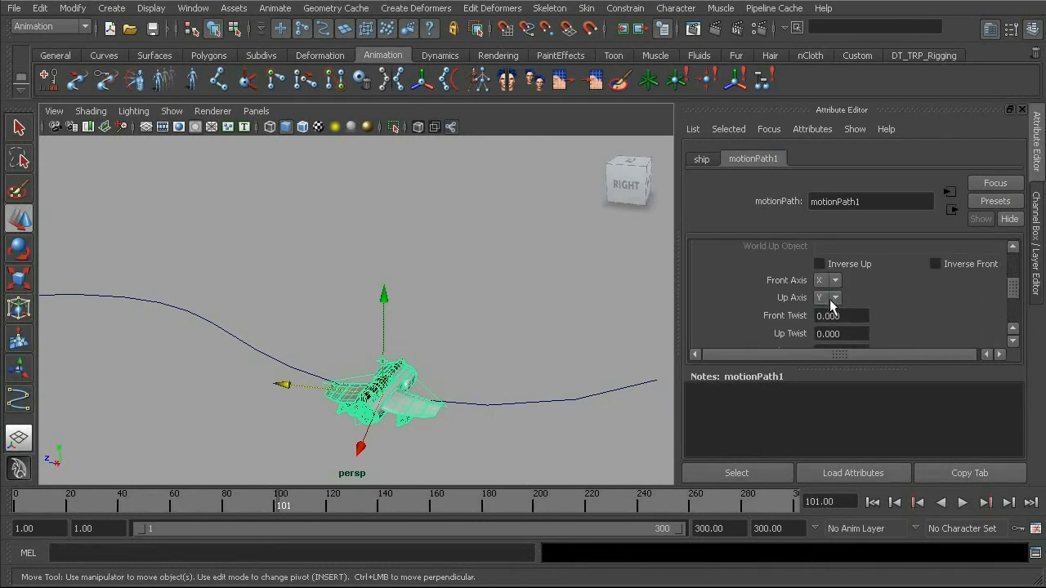
Examine the ship and its control curve from several angles to determine which local axis runs through the nose.
alt+drag(269, 387, 309, 363)
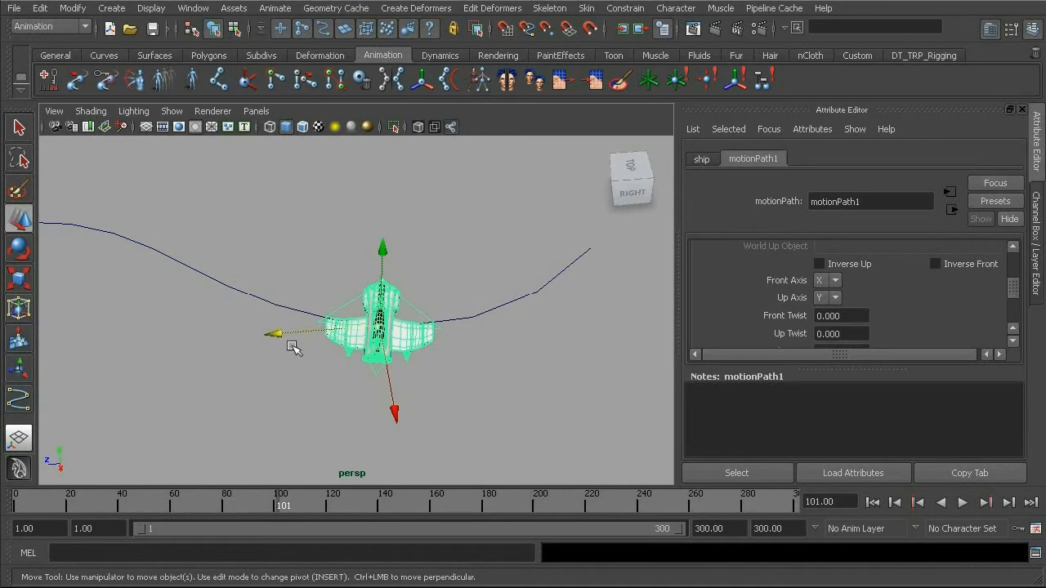
alt+middle_drag(322, 338, 343, 331)
scroll(342, 332, up, 3)
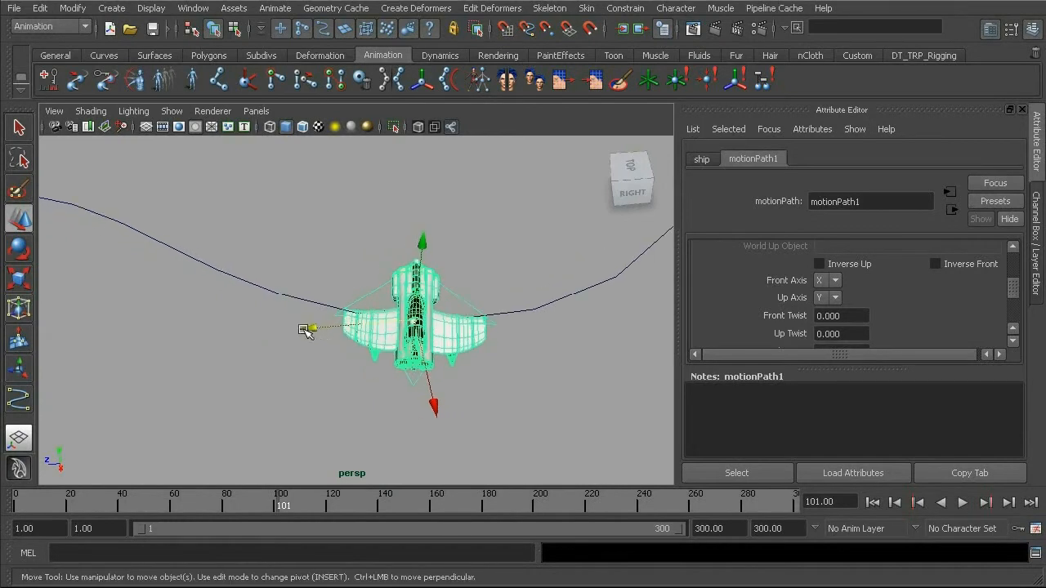
click(318, 285)
click(372, 289)
alt+drag(417, 328, 463, 301)
alt+middle_drag(422, 326, 410, 348)
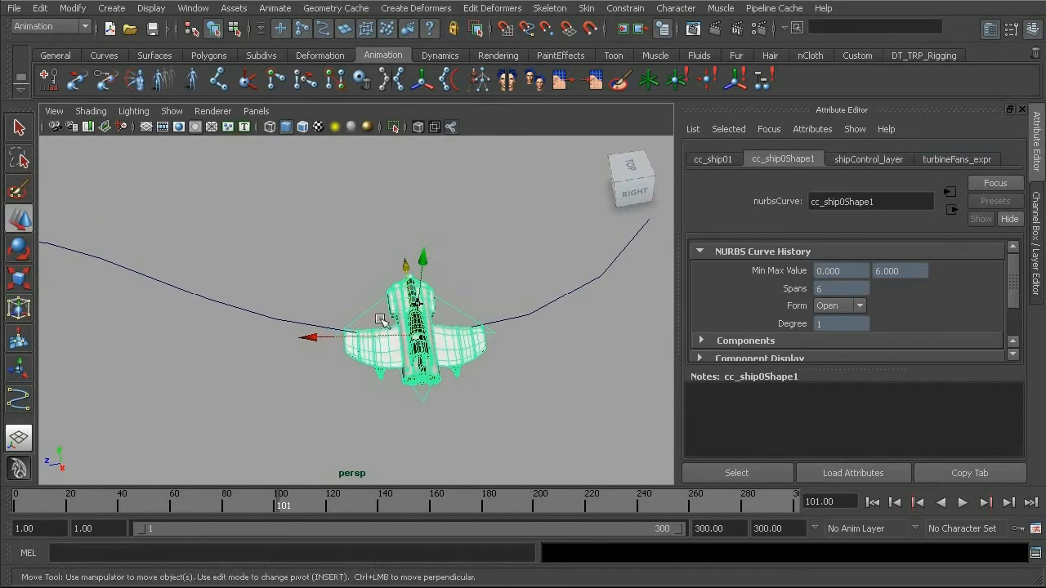
alt+drag(368, 330, 438, 256)
alt+middle_drag(441, 252, 439, 257)
Reselect the ship and set the Front Axis of motionPath1 to Z.
click(451, 204)
click(448, 214)
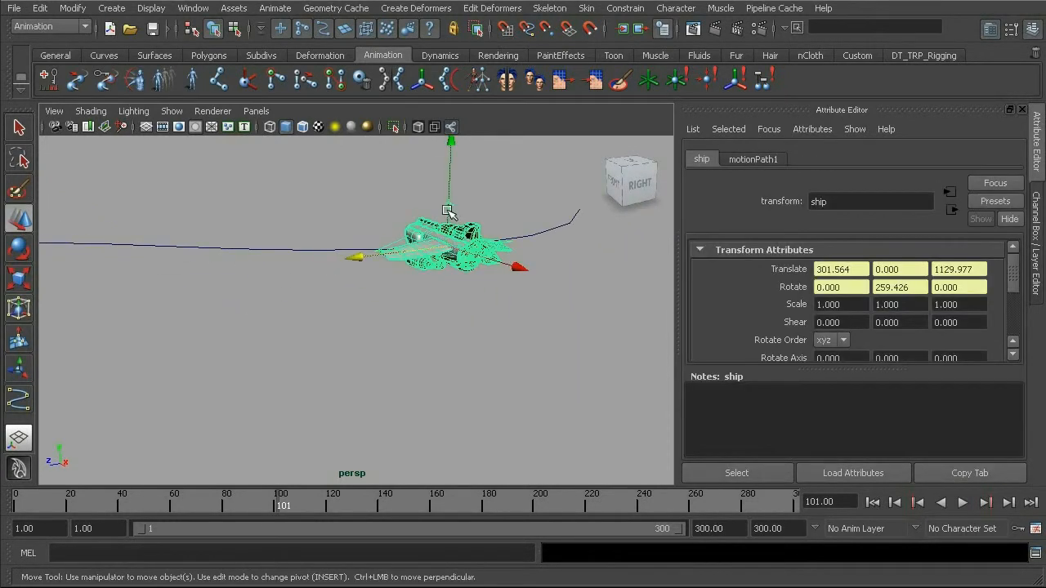
click(752, 159)
click(833, 281)
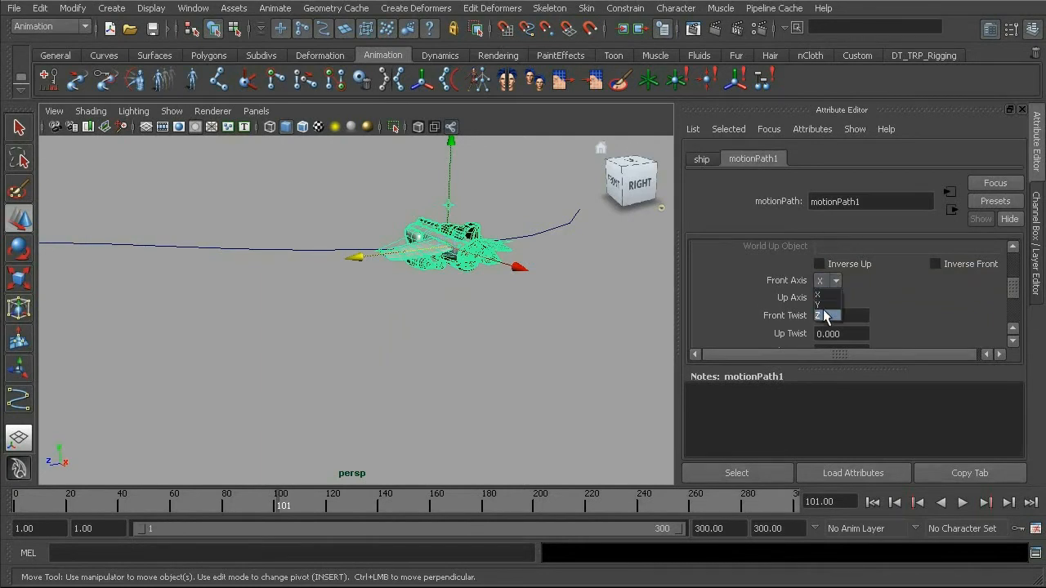
click(821, 316)
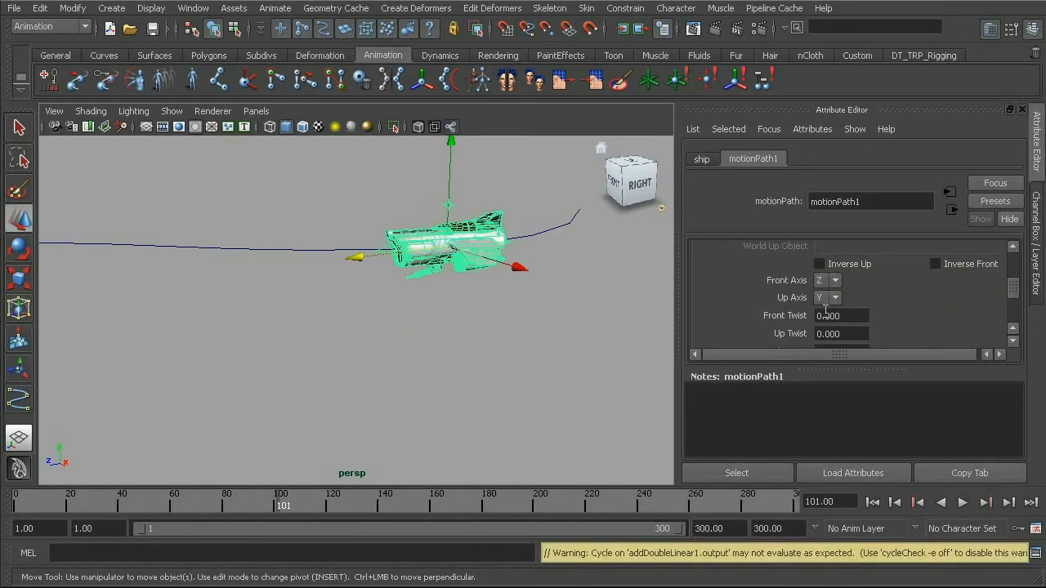
Play back the animation from the first frame and check which way the ship faces along the path.
alt+drag(449, 285, 559, 400)
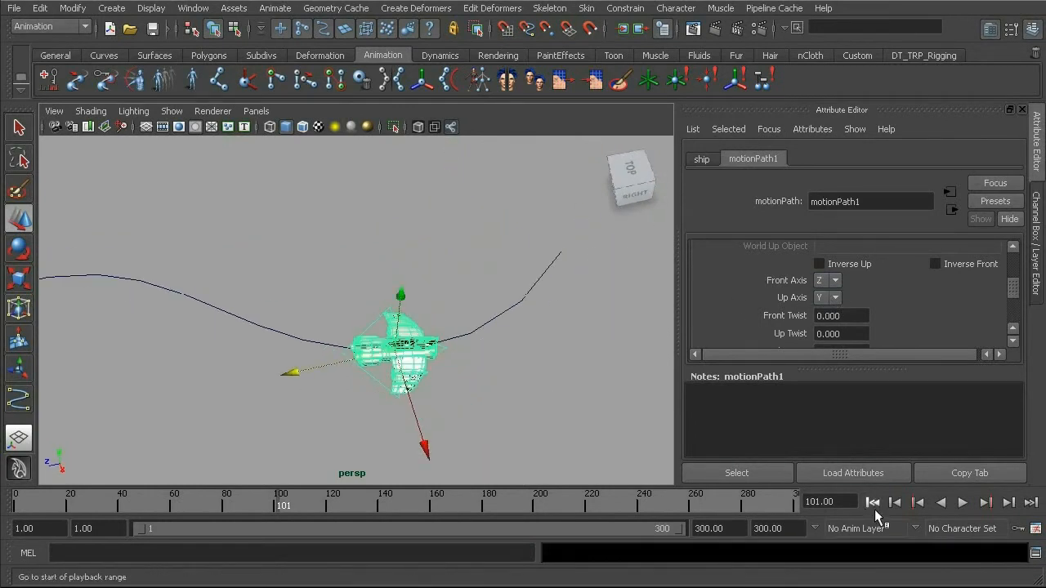
click(872, 503)
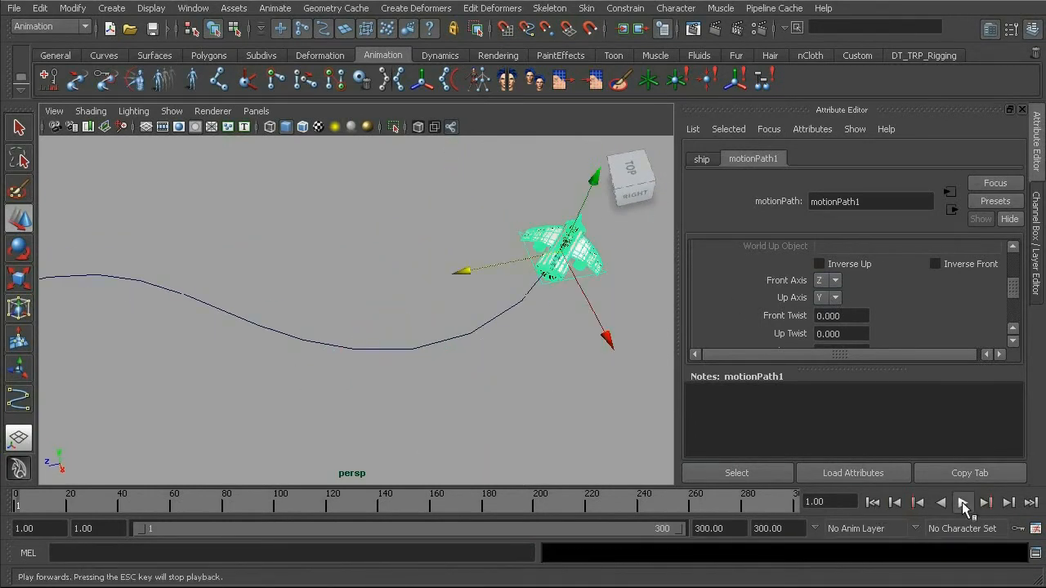
click(963, 502)
alt+drag(535, 409, 532, 381)
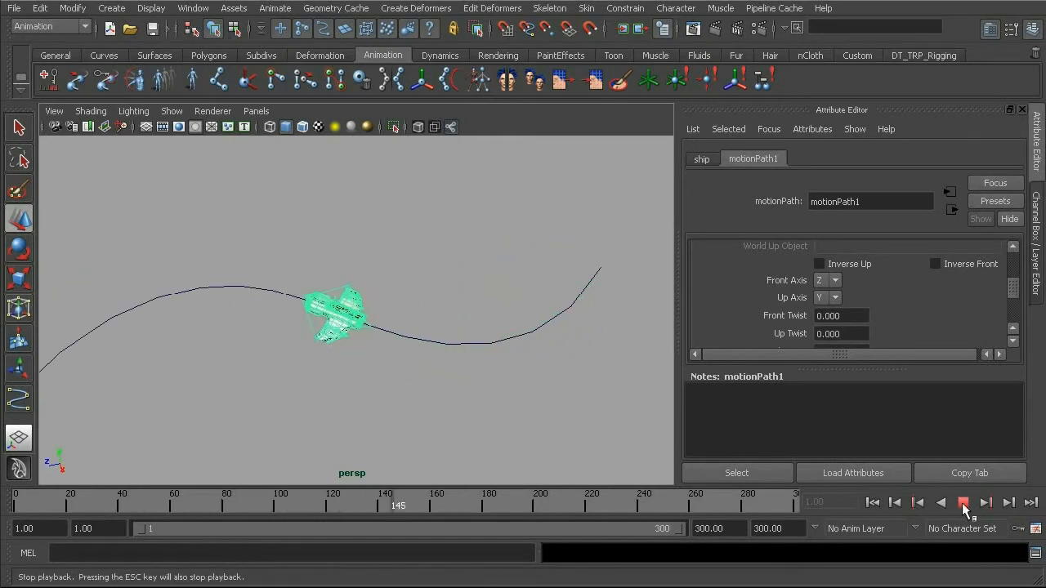
click(962, 504)
Select the path curve's three control vertices at the far end and raise them vertically.
alt+drag(329, 342, 231, 262)
click(233, 295)
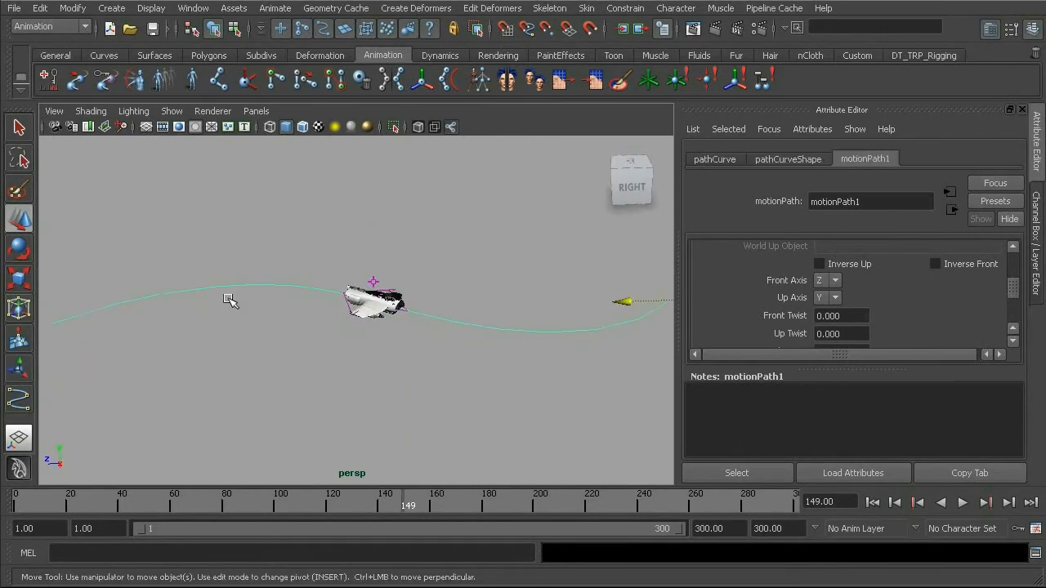
key(F8)
alt+drag(169, 268, 211, 244)
drag(146, 228, 455, 357)
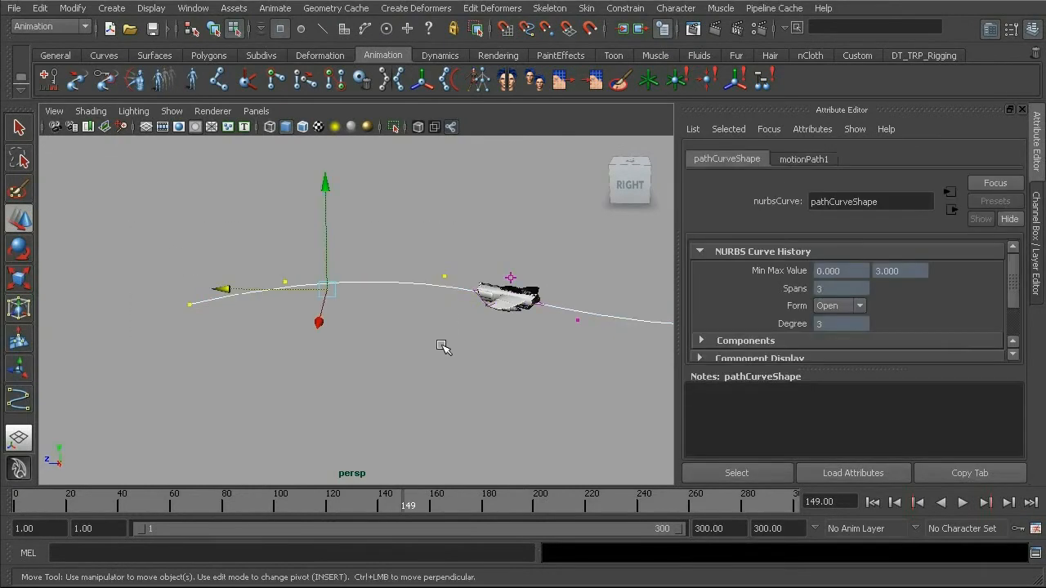
drag(327, 193, 325, 145)
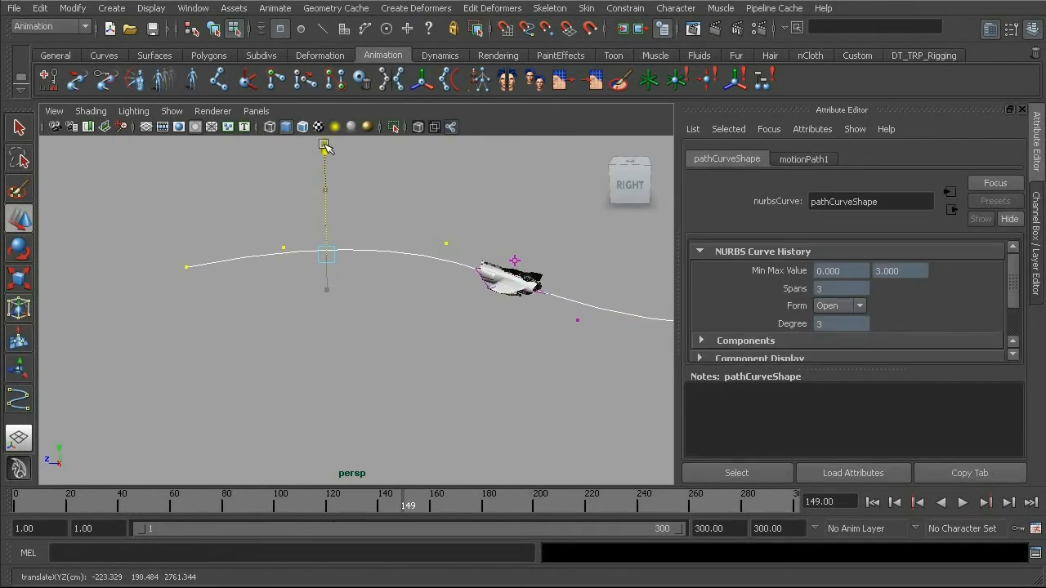
Lower the path curve's control vertices at the end where the ship starts.
alt+middle_drag(621, 352, 403, 337)
drag(409, 247, 598, 380)
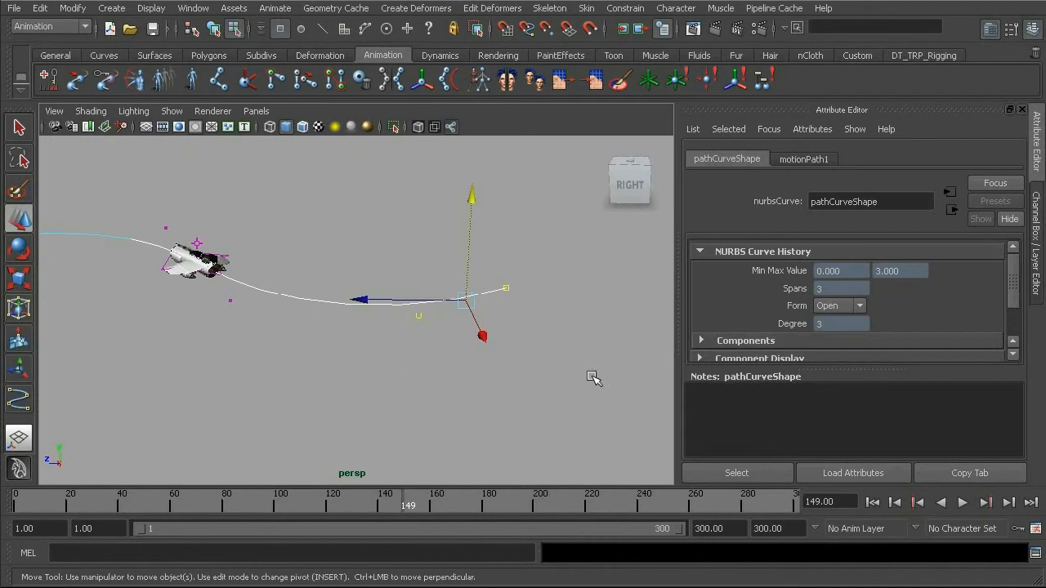
drag(471, 201, 477, 230)
Raise the two outermost control vertices at the curve's far end slightly, then return to object mode with nothing selected.
alt+middle_drag(290, 310, 400, 322)
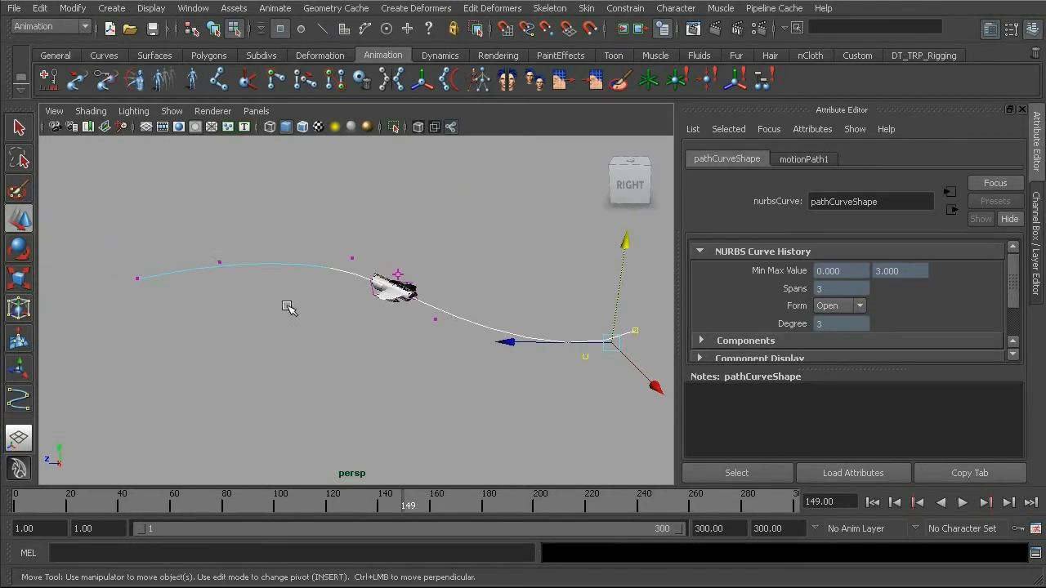
drag(102, 205, 249, 279)
drag(178, 162, 177, 147)
alt+middle_drag(440, 319, 417, 338)
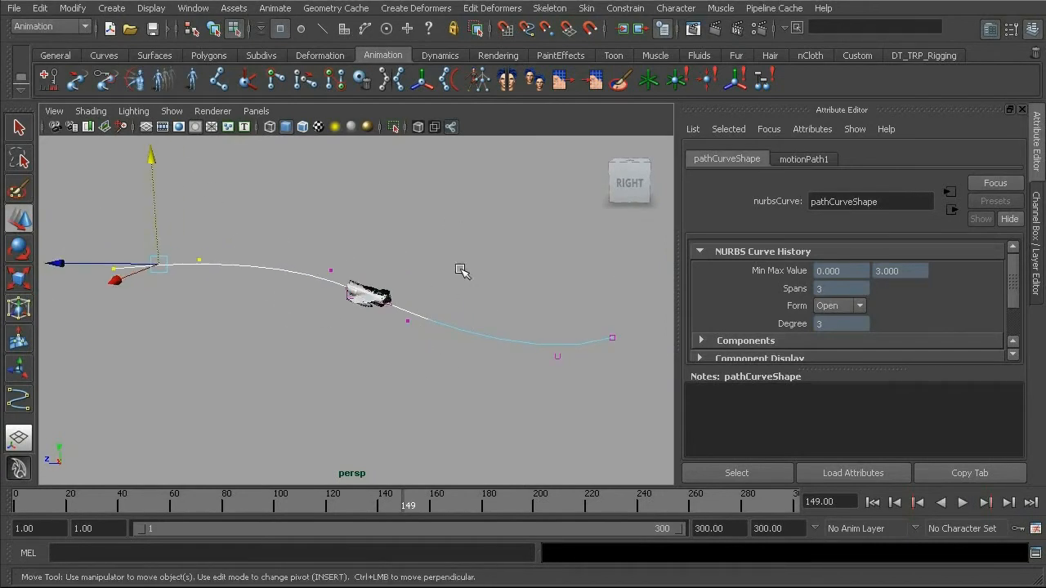
key(F8)
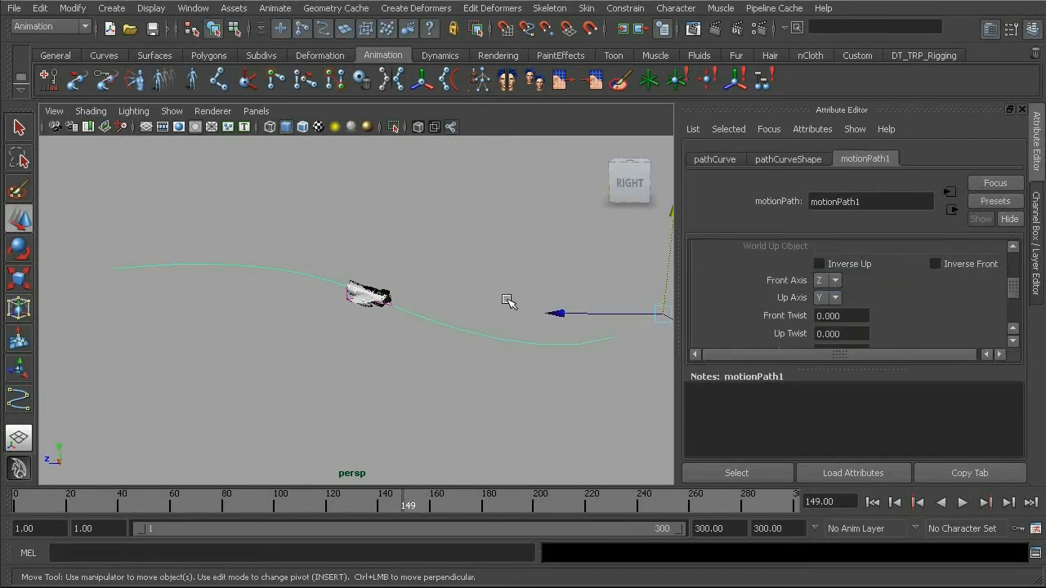
alt+middle_drag(507, 300, 497, 287)
drag(599, 230, 600, 211)
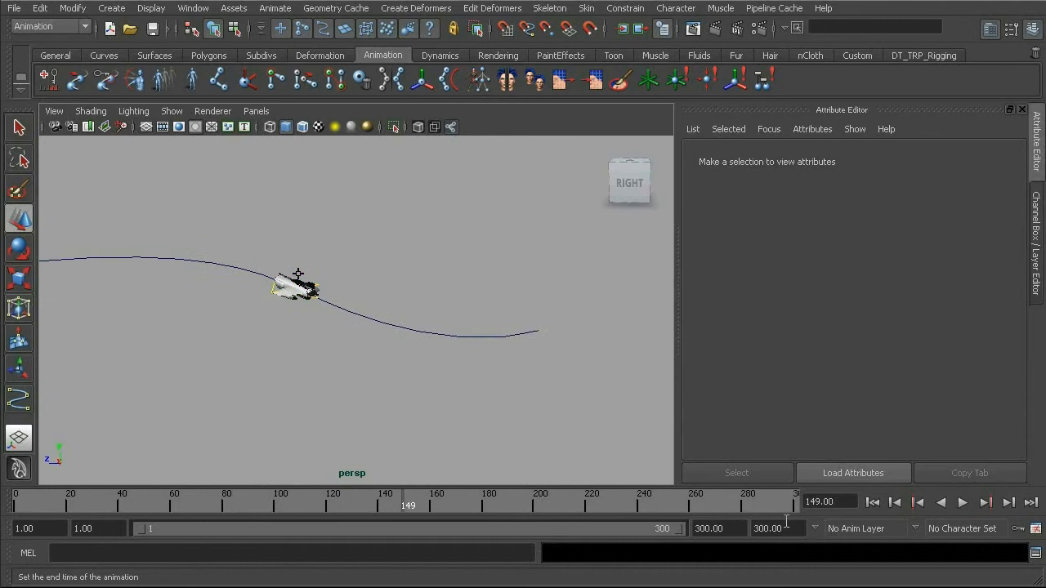
Play back the animation from the start and scrub through it to check how the ship follows the reshaped path.
click(873, 503)
click(964, 504)
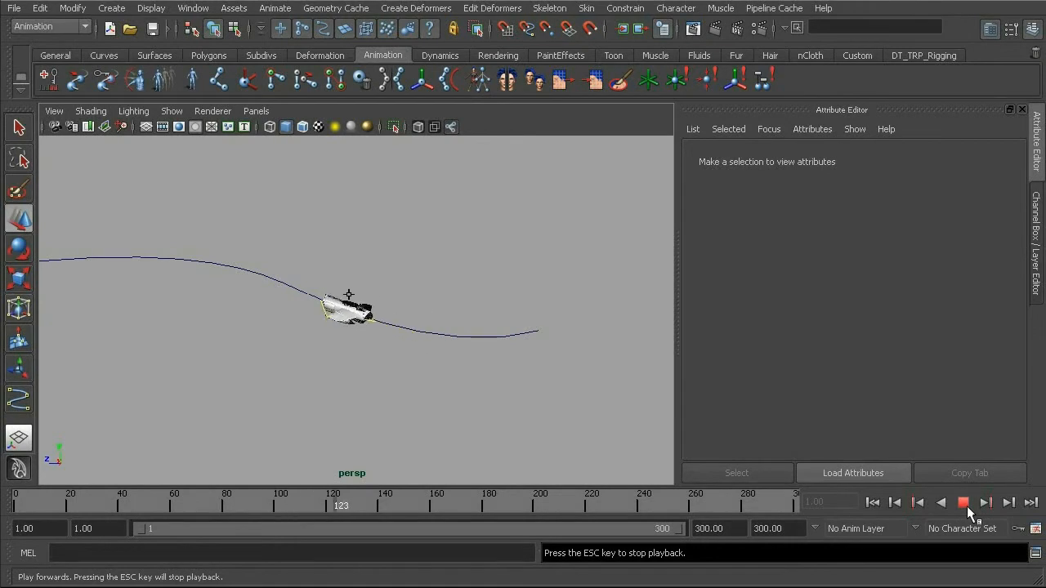
click(965, 503)
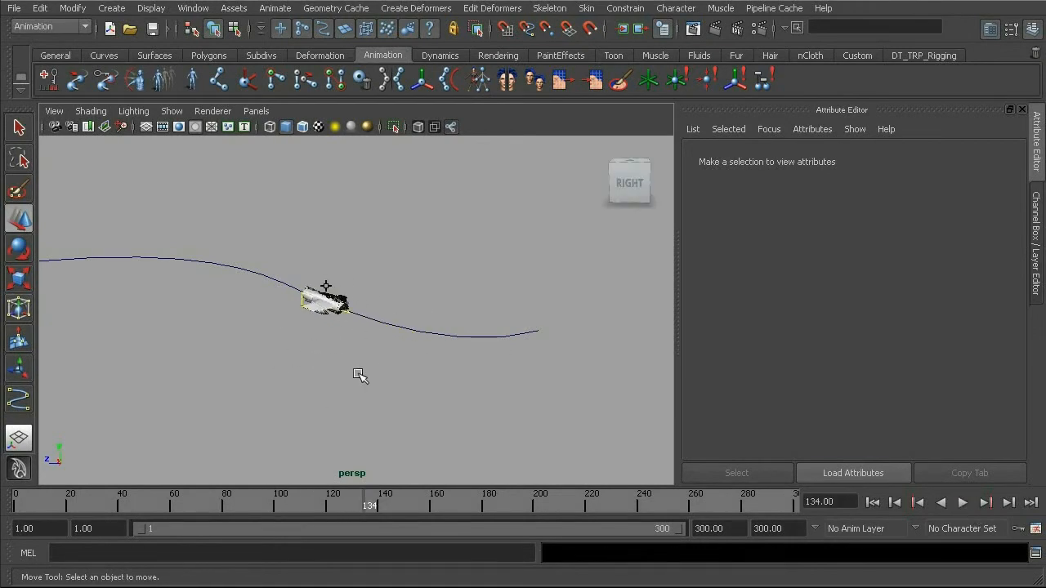
drag(375, 503, 258, 500)
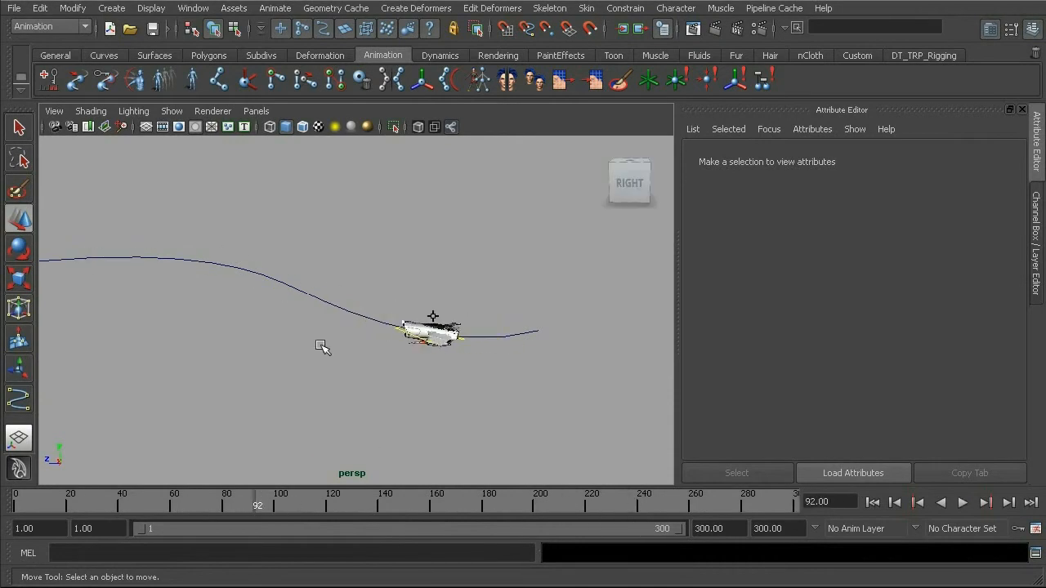
mouse_move(191, 500)
mouse_down()
mouse_move(519, 514)
mouse_move(218, 468)
mouse_move(485, 502)
mouse_up()
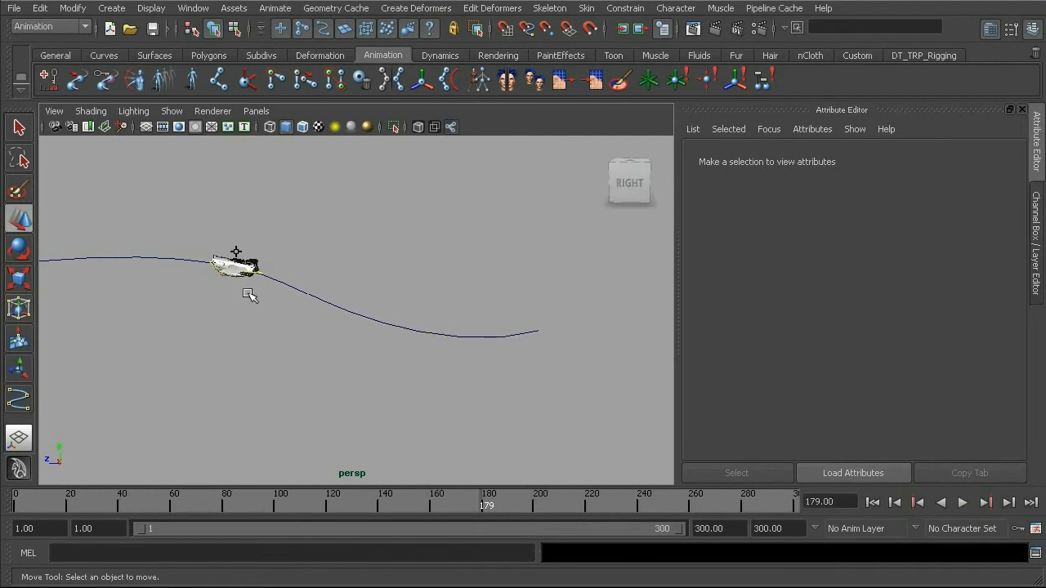
alt+middle_drag(257, 287, 335, 298)
key(alt+v)
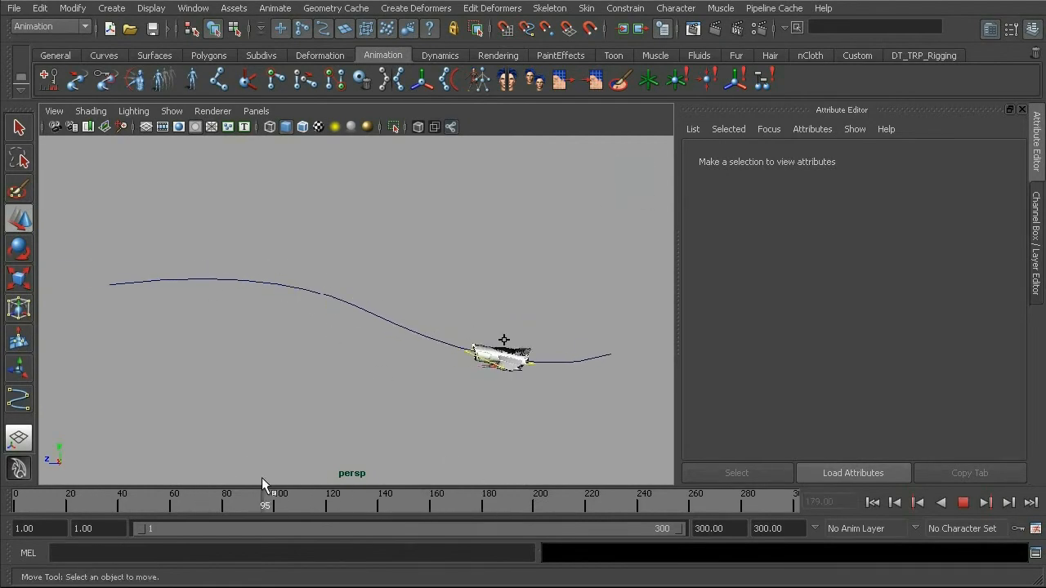
key(alt+v)
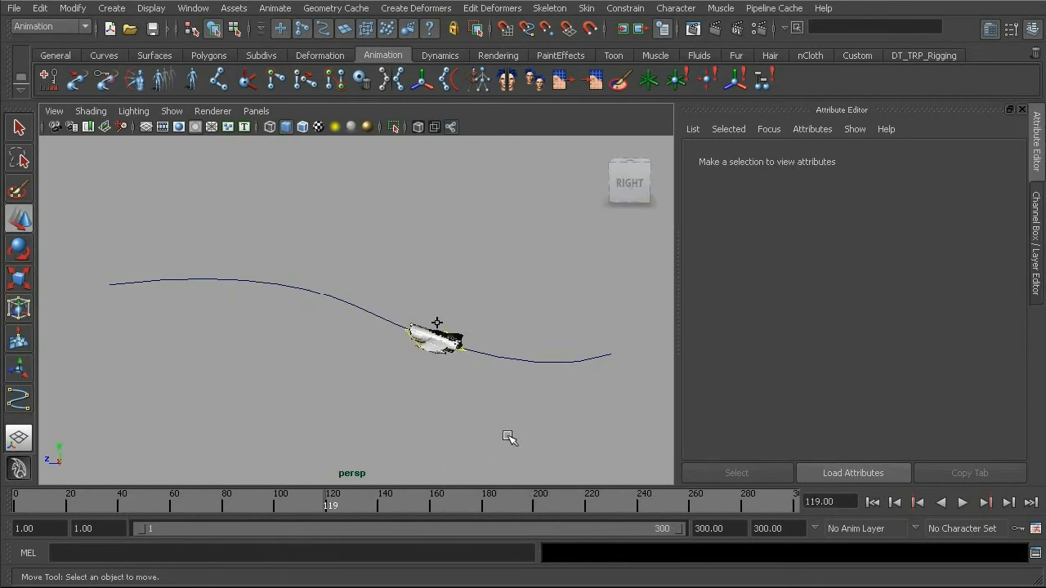
Scrub and replay the climbing middle stretch up to frame 185 to examine the ship's pitch on the slope.
alt+middle_drag(482, 329, 382, 334)
alt+right_drag(383, 334, 433, 339)
drag(333, 497, 362, 482)
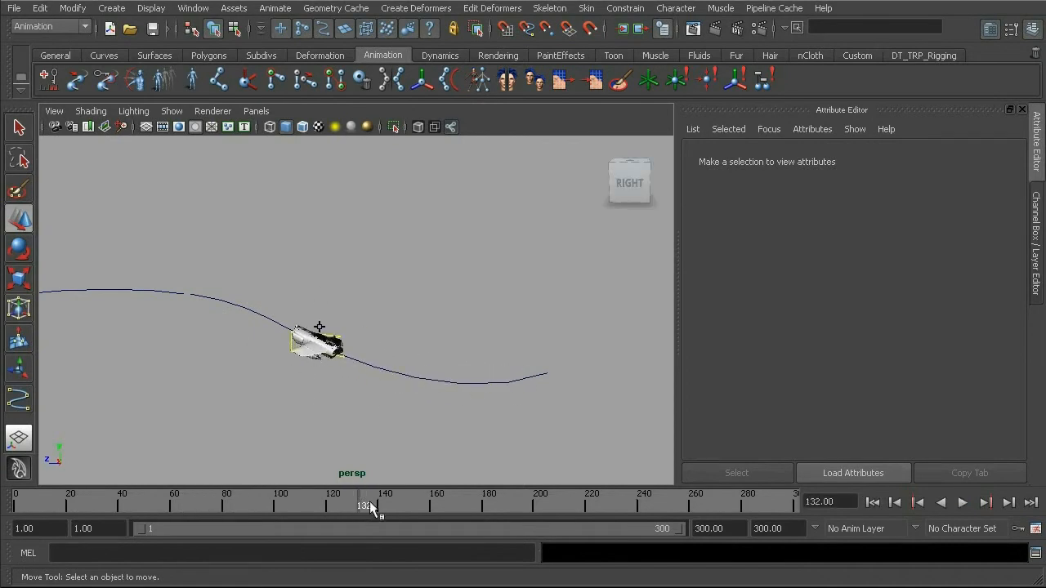
key(alt+v)
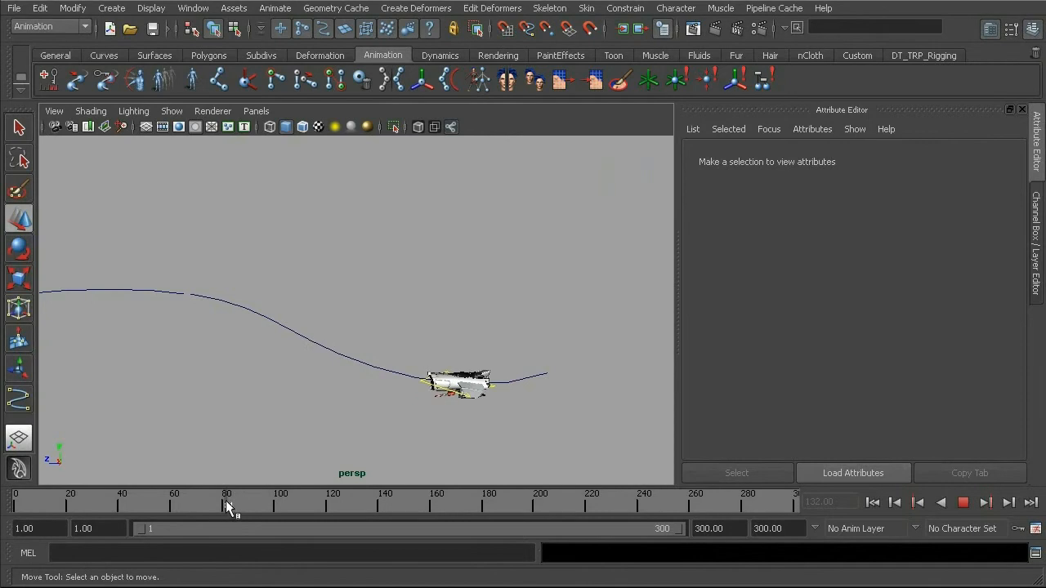
key(alt+v)
alt+middle_drag(245, 375, 411, 383)
drag(357, 504, 501, 504)
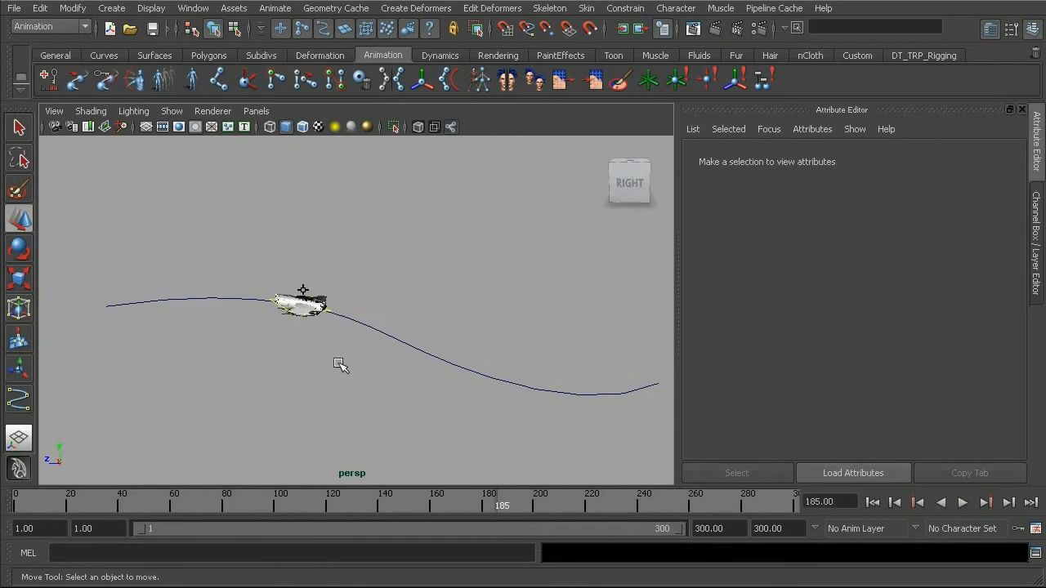
Scrub between frames 115 and 178 and view the curve from different angles to examine the ship's tilt through the bends.
alt+middle_drag(363, 365, 339, 367)
alt+drag(333, 327, 317, 365)
drag(501, 509, 472, 462)
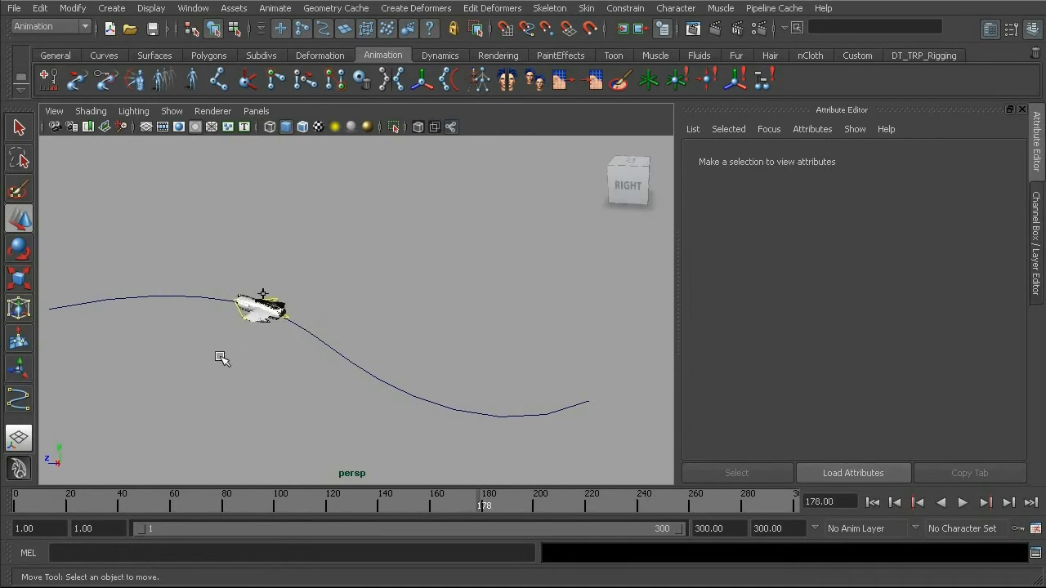
drag(482, 504, 304, 484)
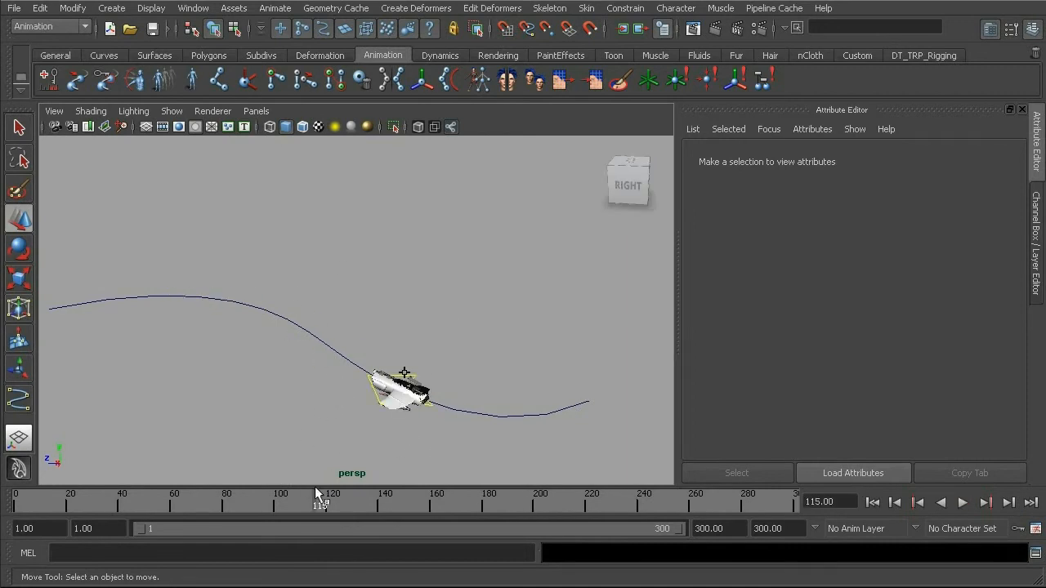
drag(317, 507, 485, 502)
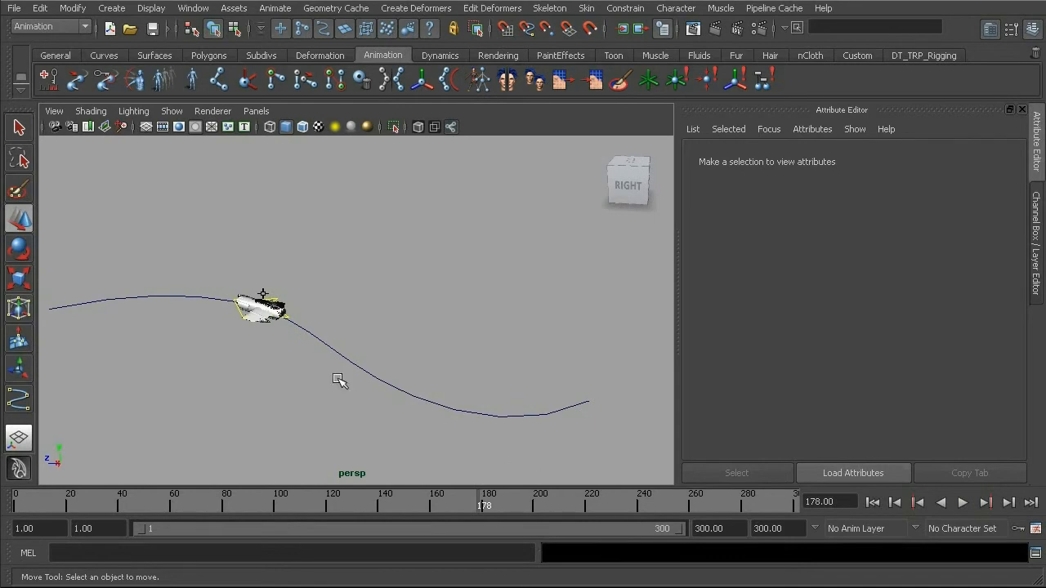
alt+middle_drag(360, 353, 401, 381)
alt+drag(402, 381, 422, 359)
alt+middle_drag(437, 362, 403, 352)
alt+drag(403, 352, 392, 362)
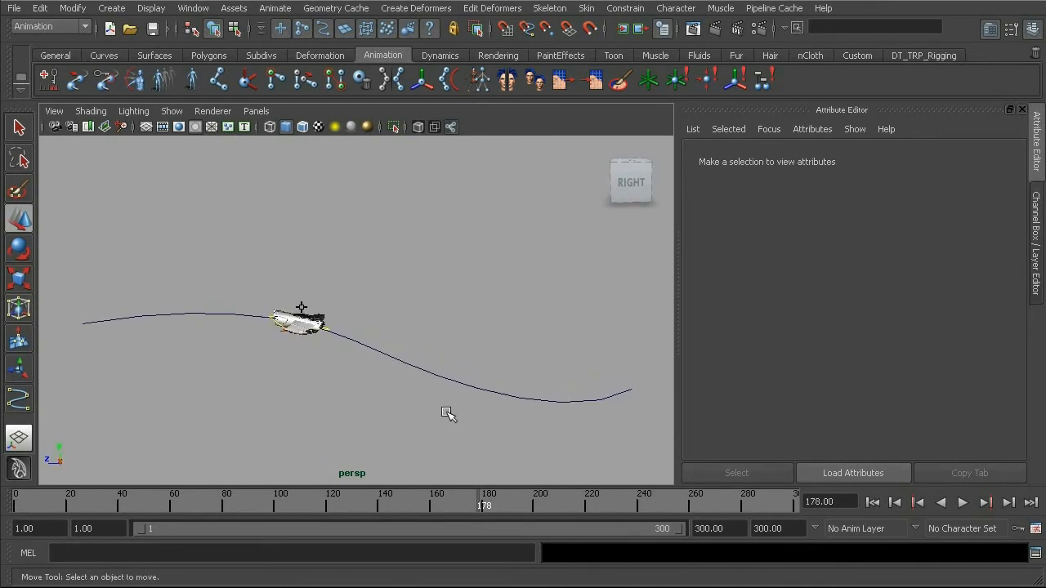
alt+drag(466, 401, 438, 400)
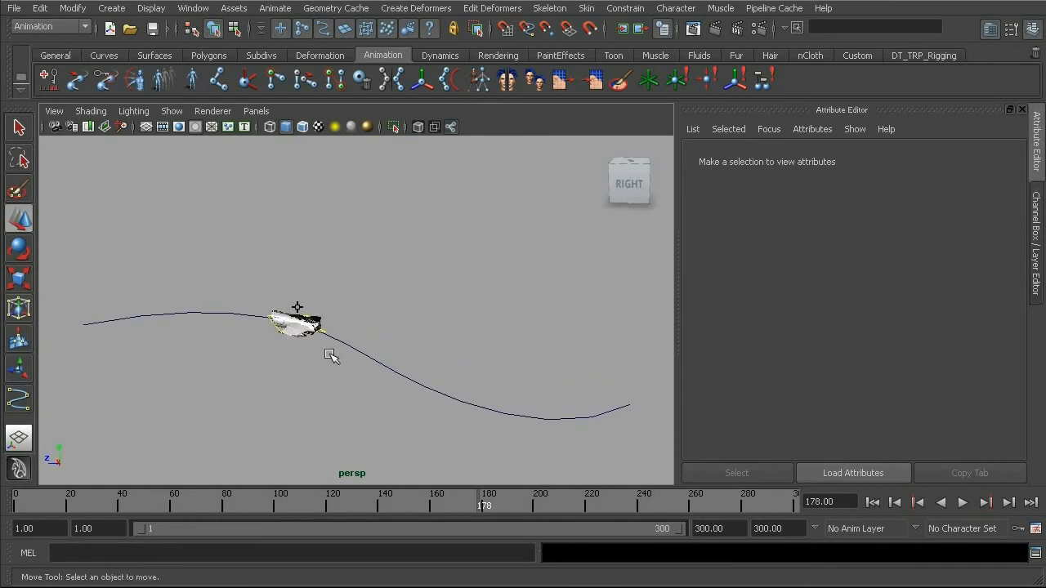